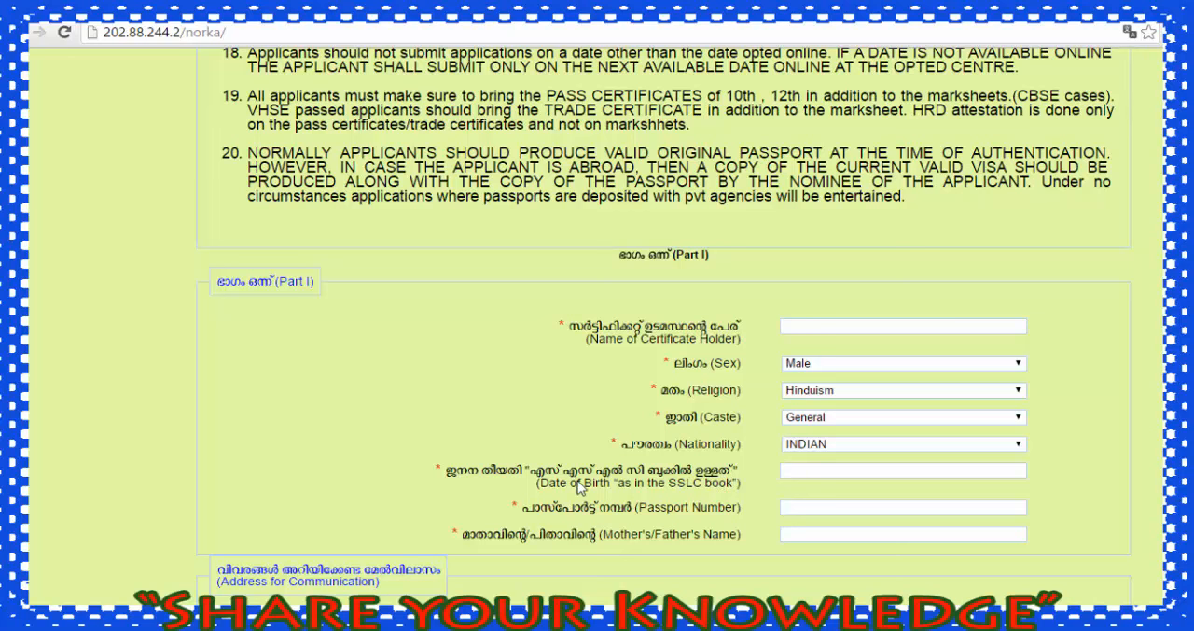
Step: Review the form's fields from the Part I personal details through the address and job sections to the certificate details
scroll(580, 486, "down", 3)
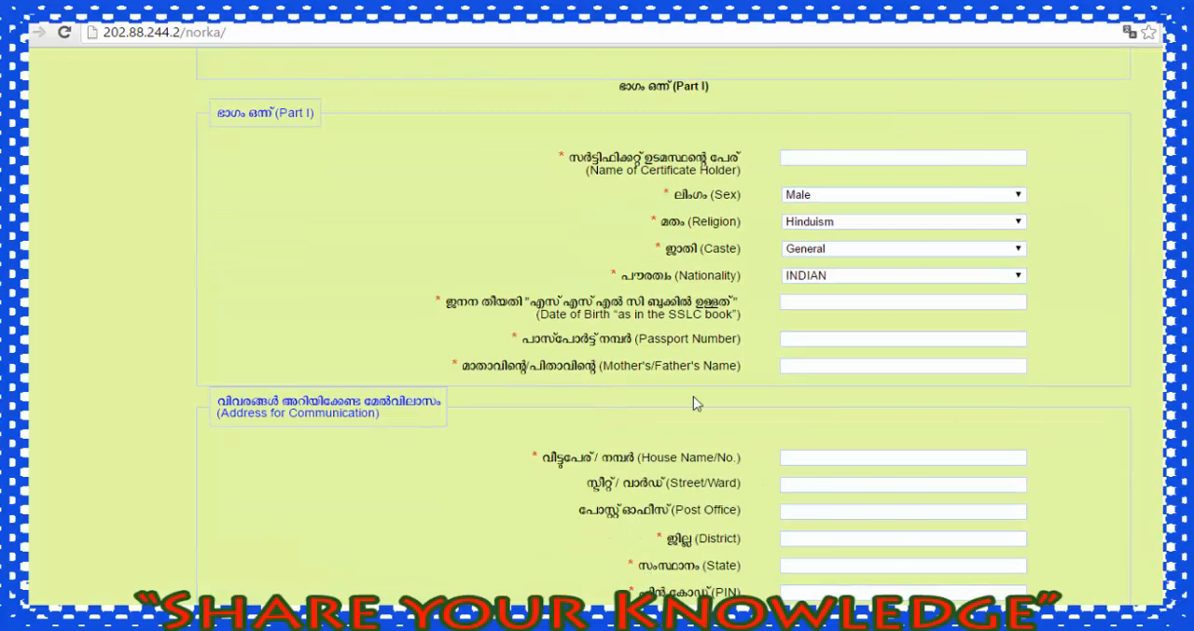
scroll(802, 370, "down", 5)
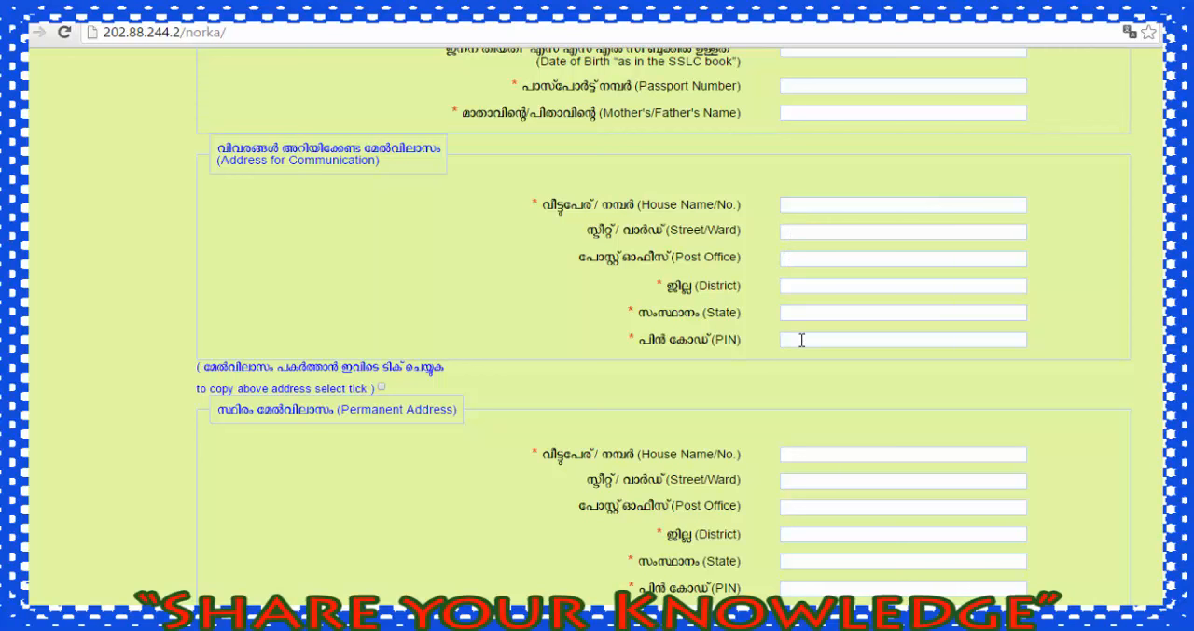
scroll(802, 340, "down", 3)
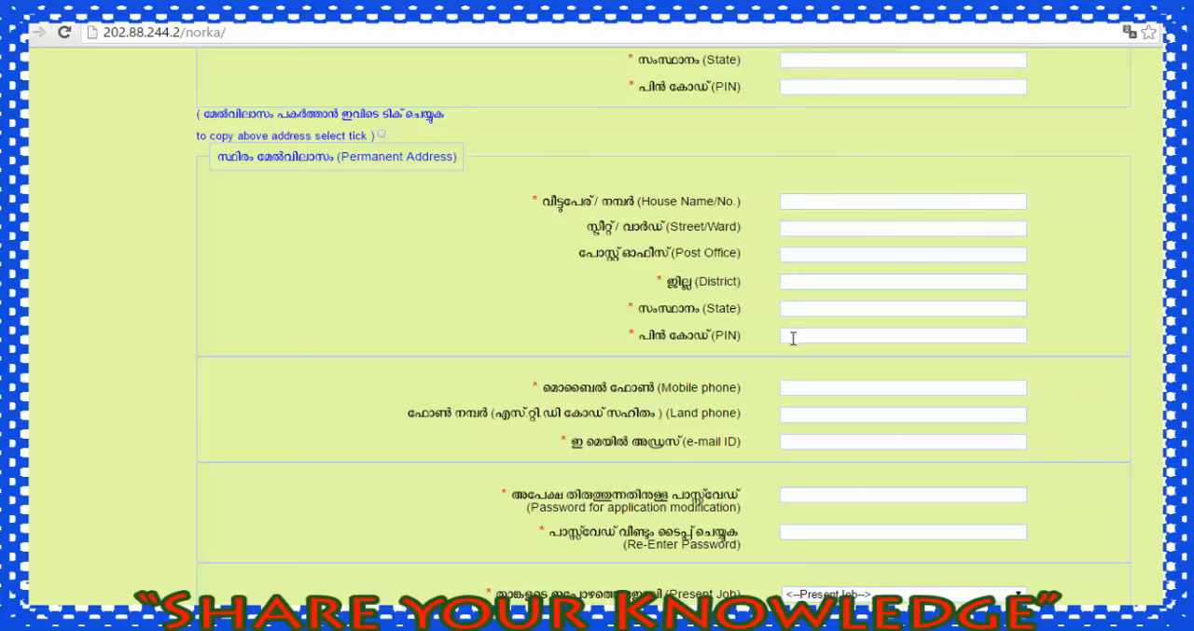
scroll(793, 338, "down", 3)
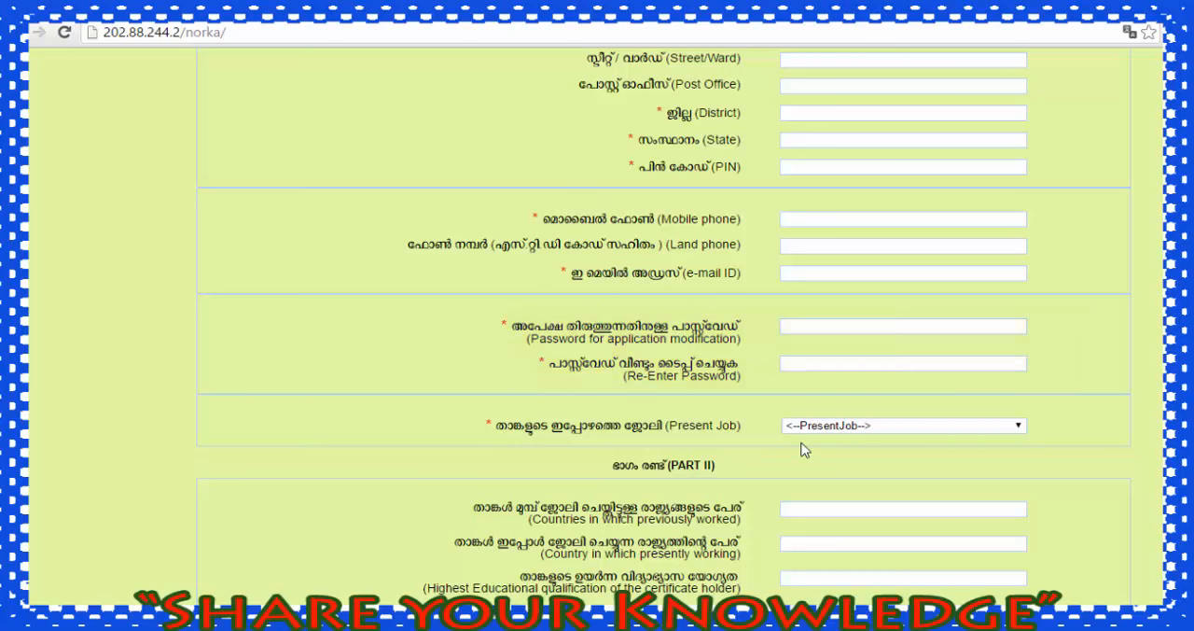
scroll(804, 450, "down", 3)
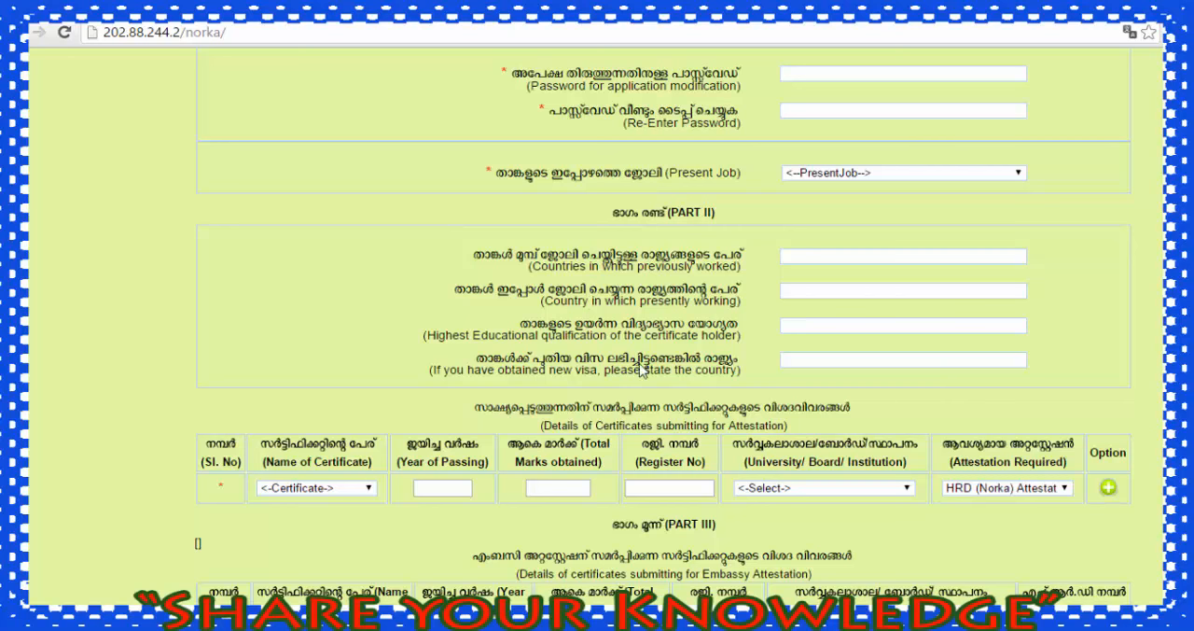
scroll(789, 355, "down", 1)
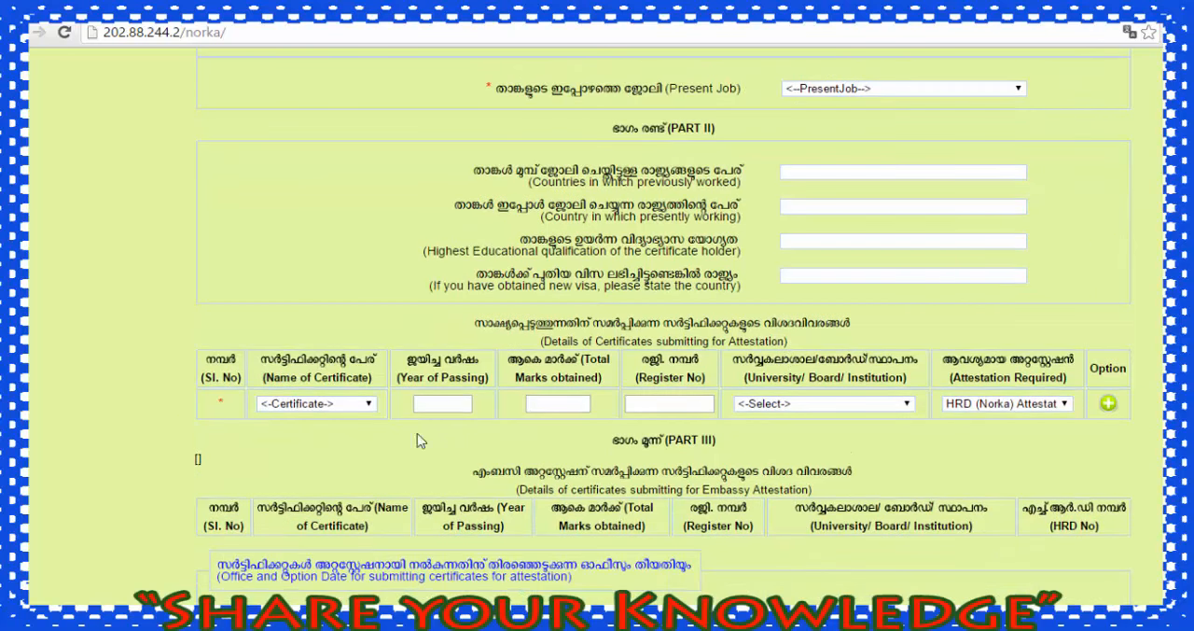
Step: Choose SSLC as the certificate name in the details of certificates submitted for attestation
left_click(284, 408)
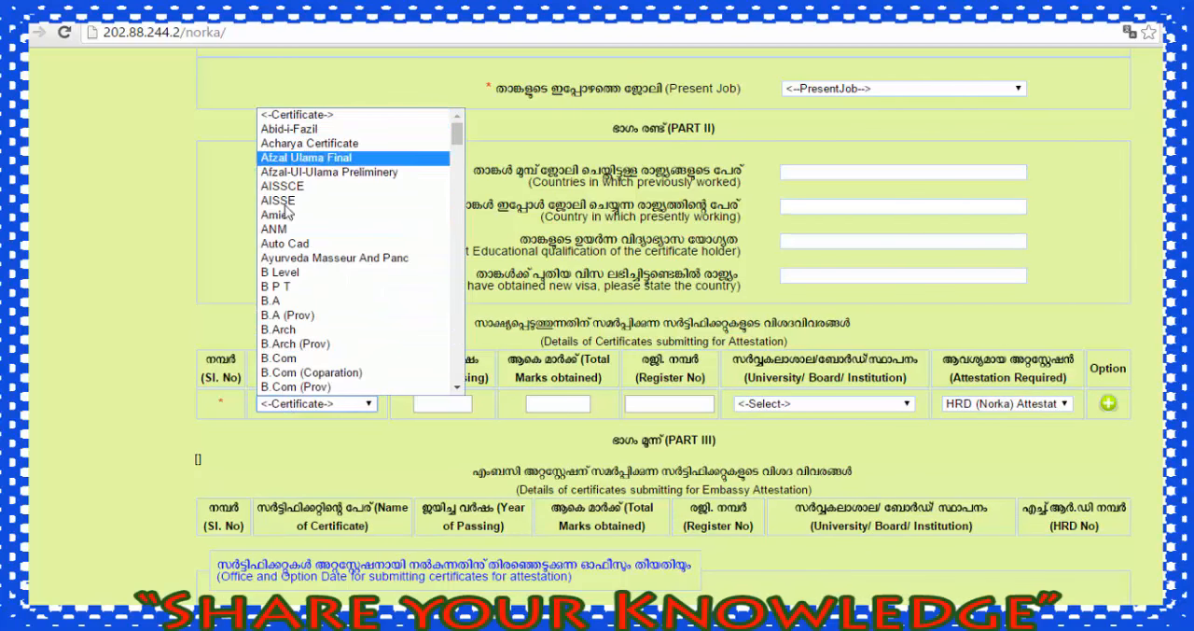
scroll(289, 353, "down", 10)
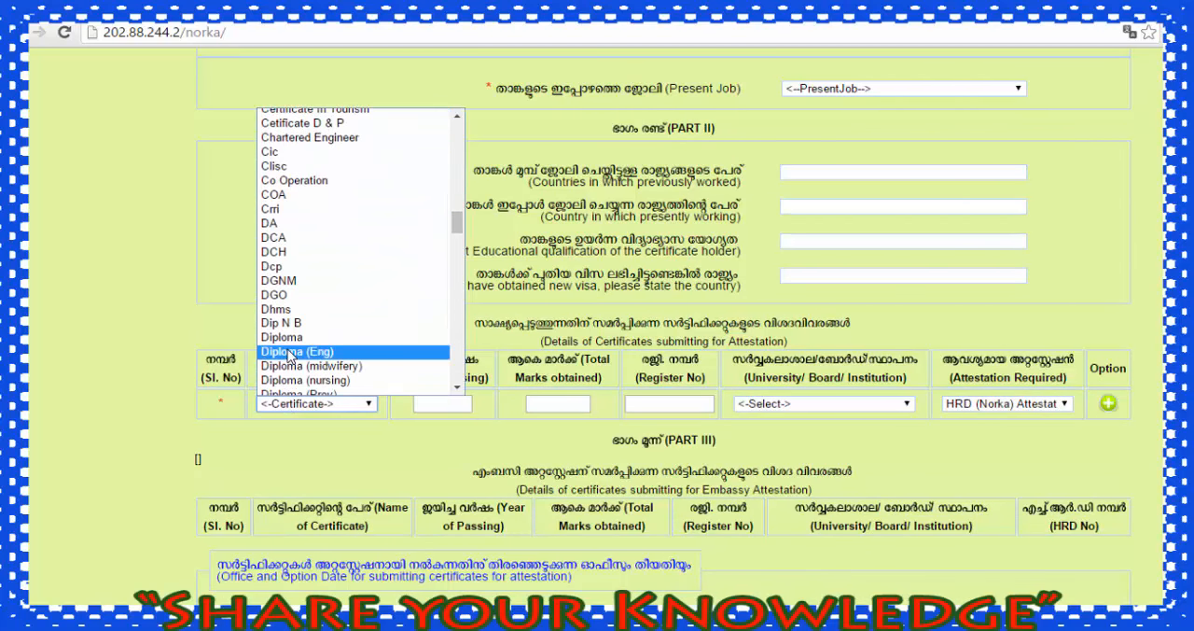
scroll(289, 355, "down", 11)
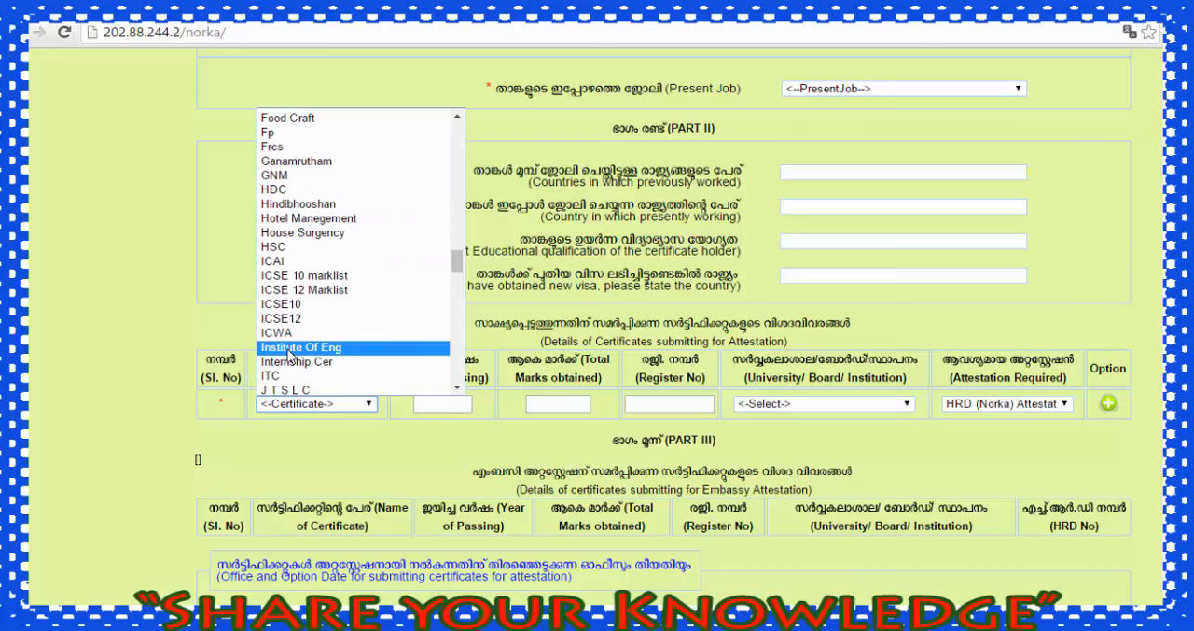
scroll(289, 355, "down", 20)
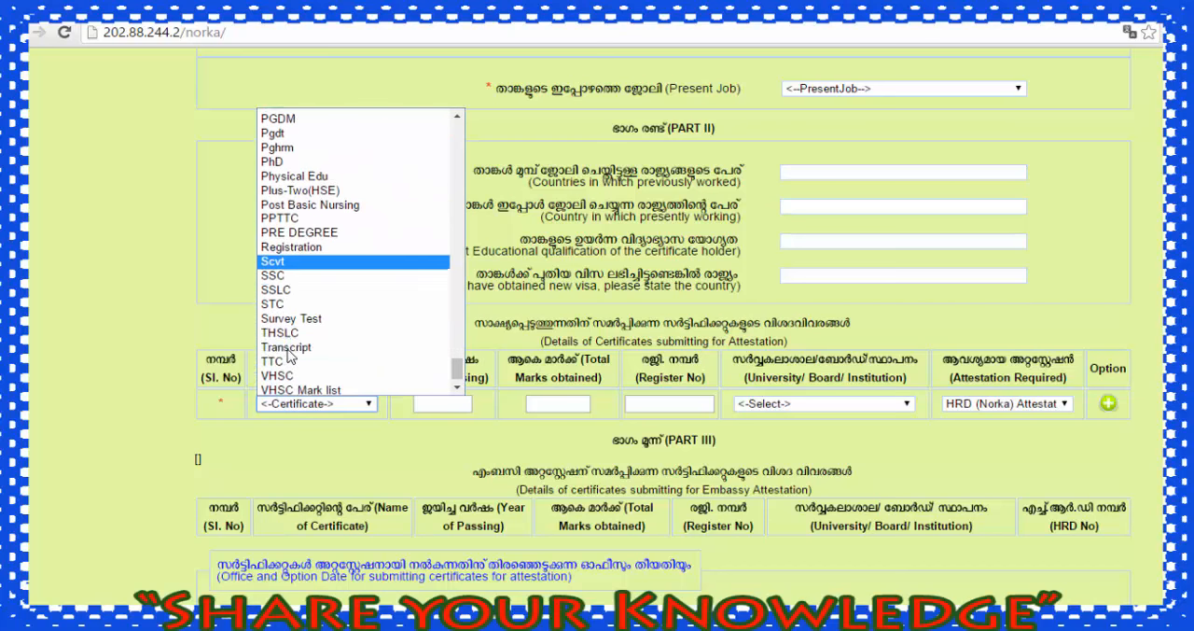
left_click(289, 289)
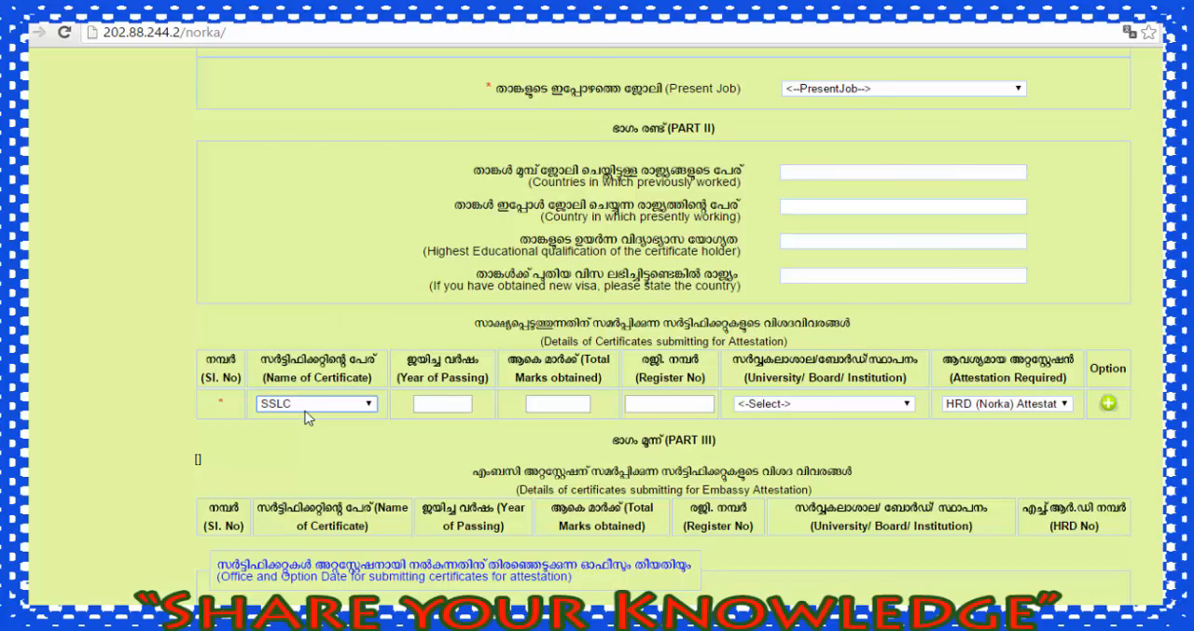
Step: Complete the SSLC entry with year 20000, marks 40, its register number, BOARD and HRD (Norka) Attestation, and add it to the list
left_click(784, 409)
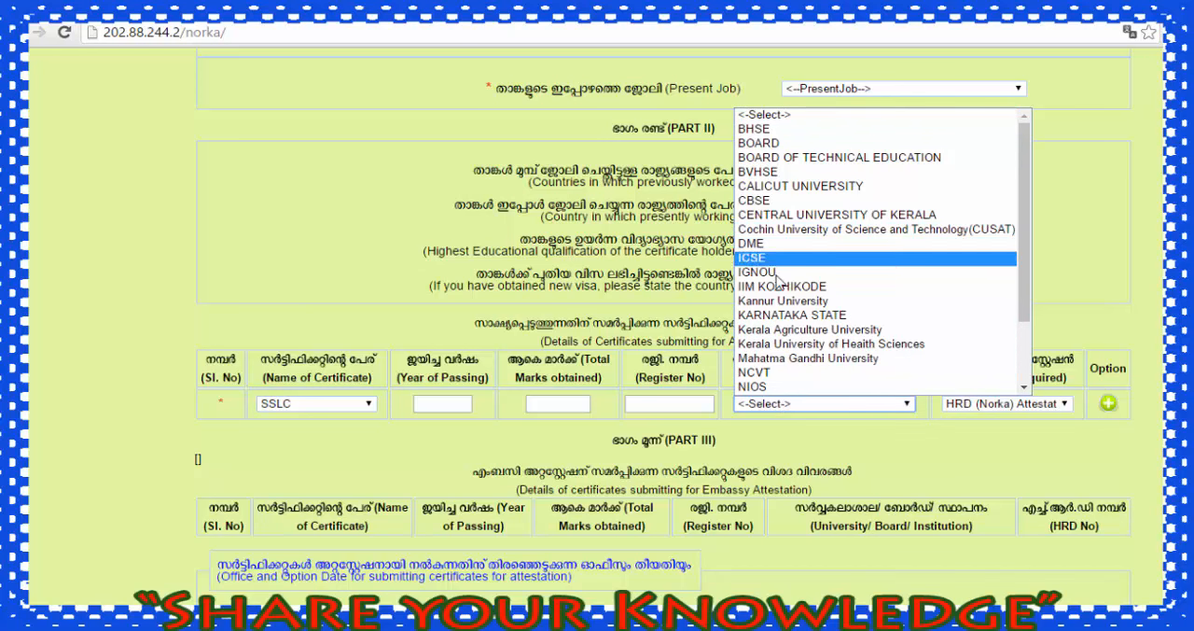
left_click_drag(1027, 275, 1026, 341)
left_click(877, 450)
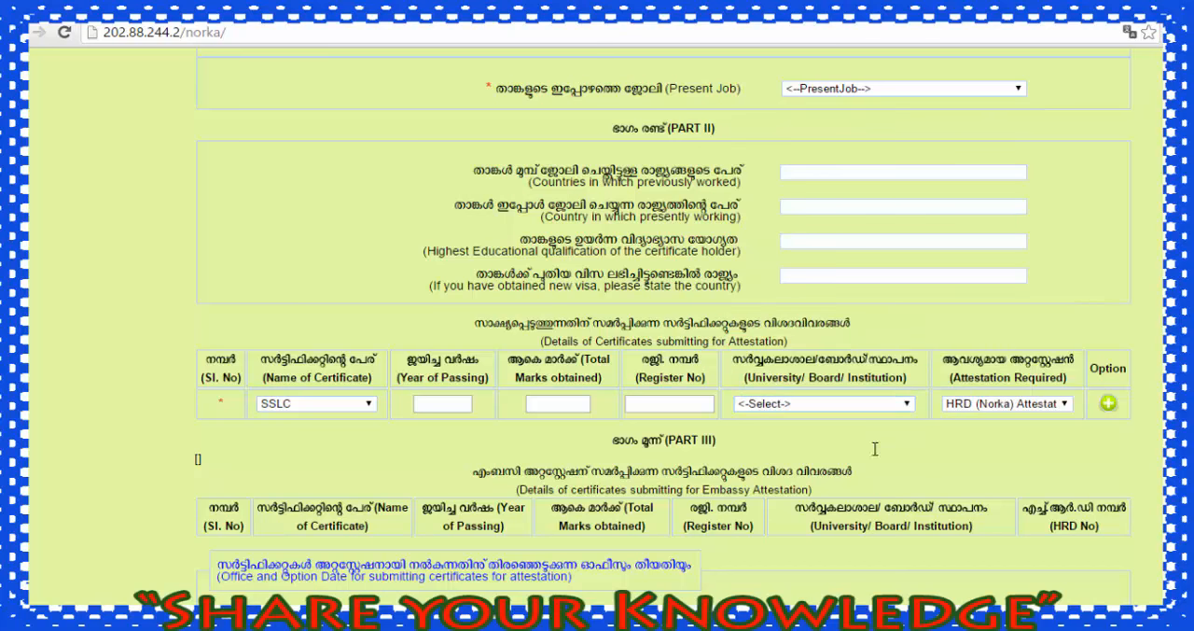
left_click(1024, 406)
left_click(958, 435)
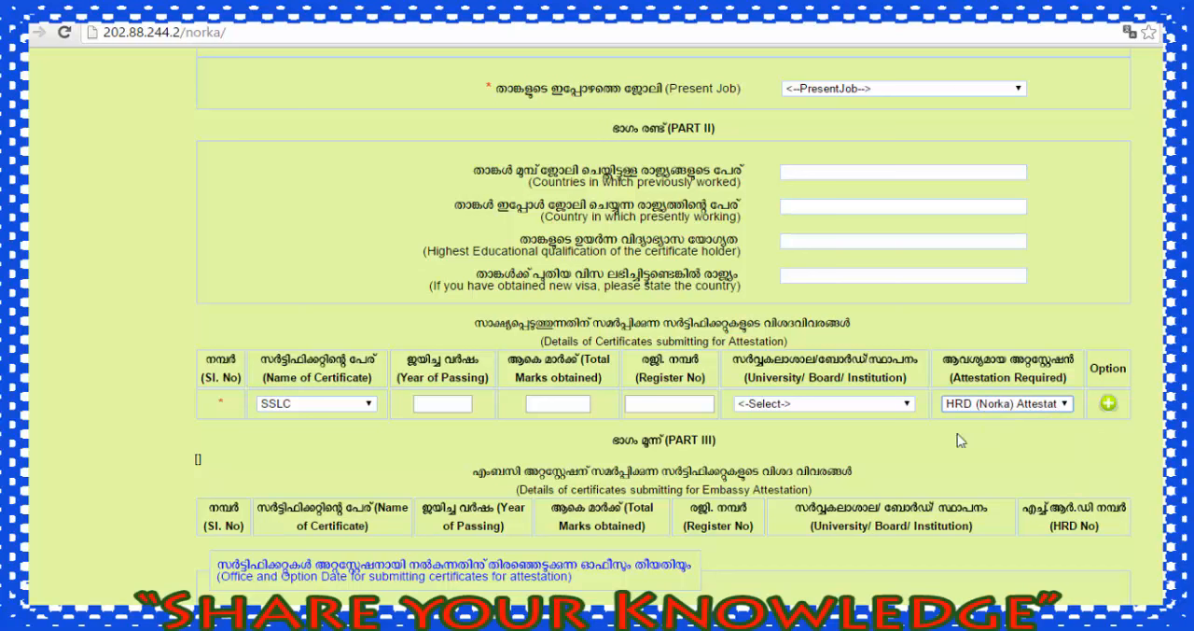
left_click(911, 443)
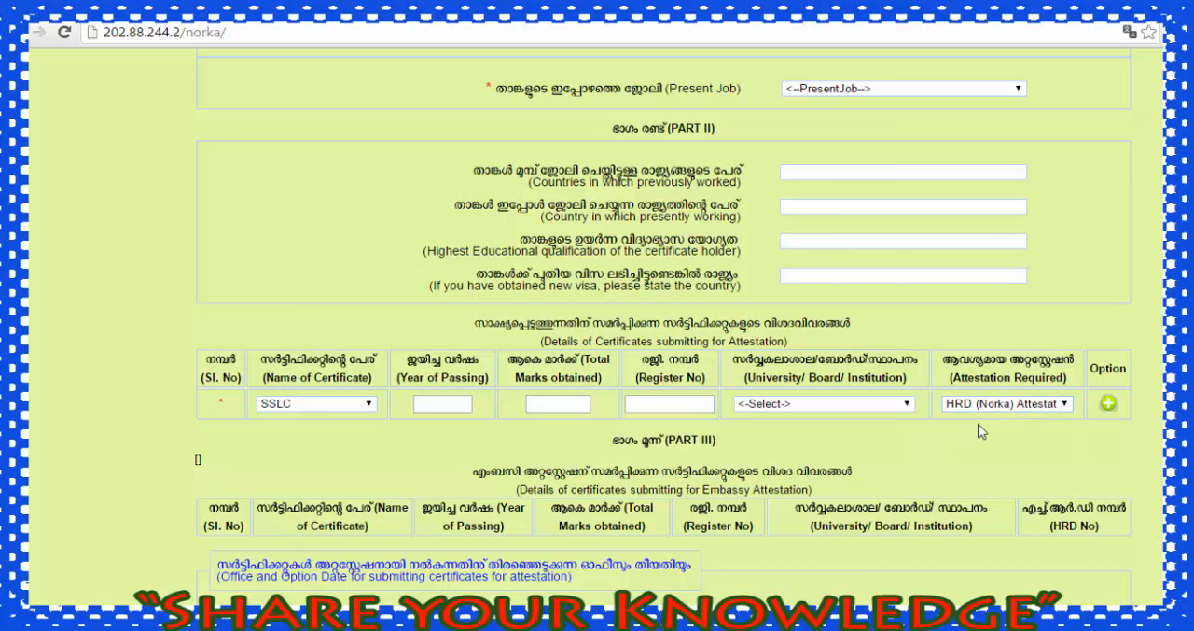
left_click(1107, 405)
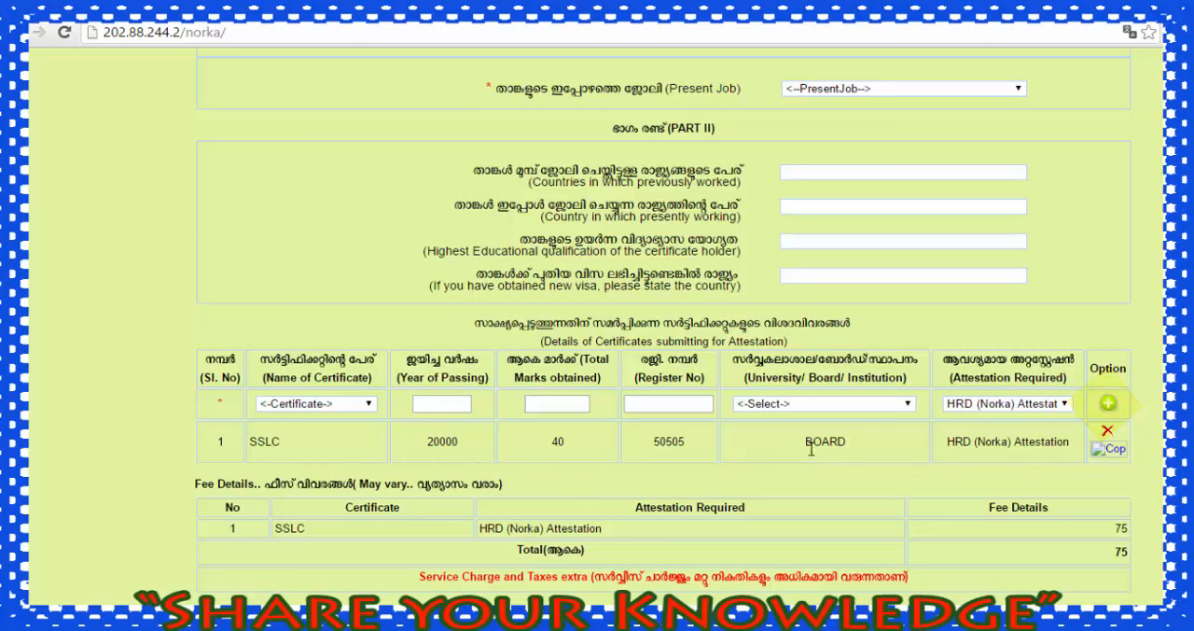
Step: Start a second certificate entry for B.Sc with 2002 as year of passing and 800 as total marks
scroll(619, 487, "down", 2)
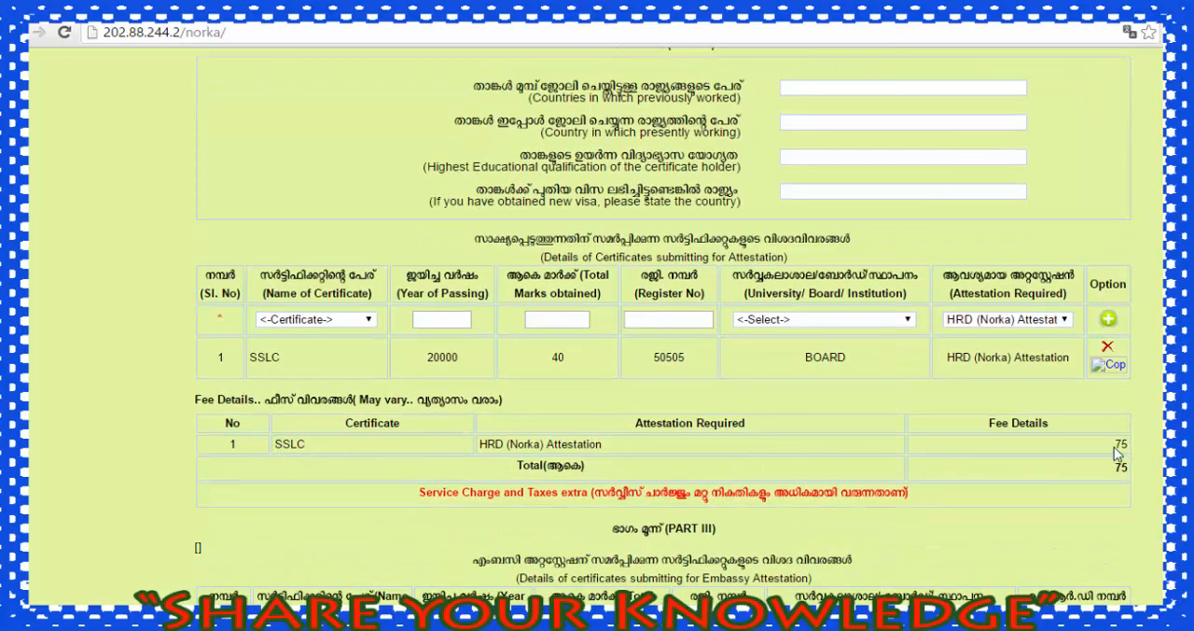
scroll(971, 488, "down", 4)
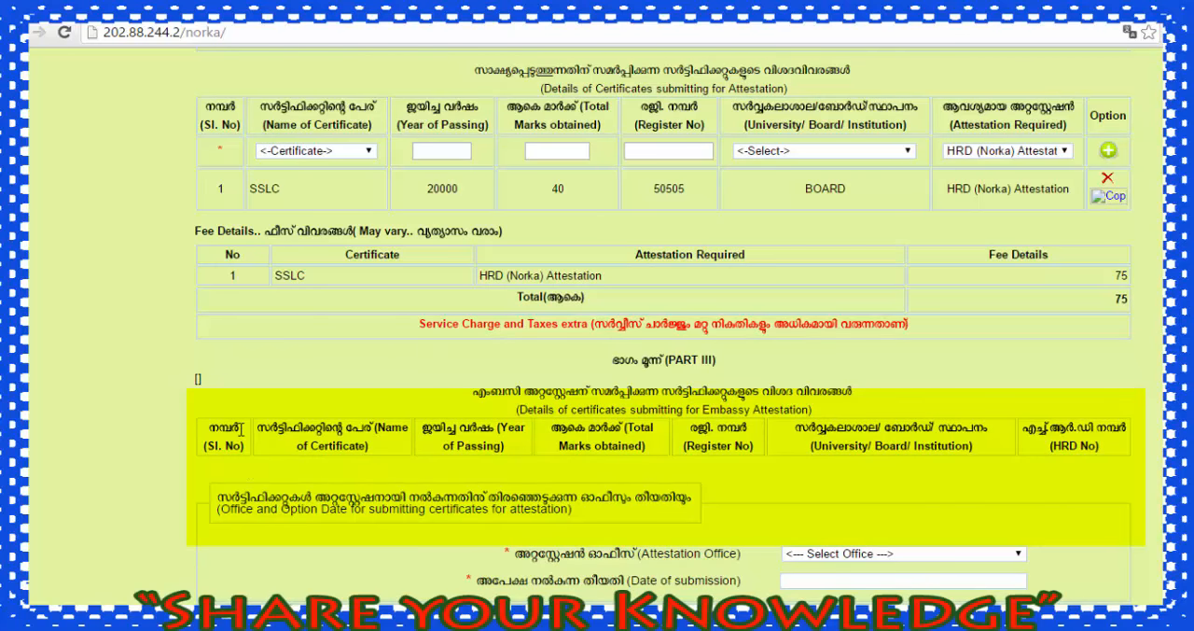
left_click(367, 151)
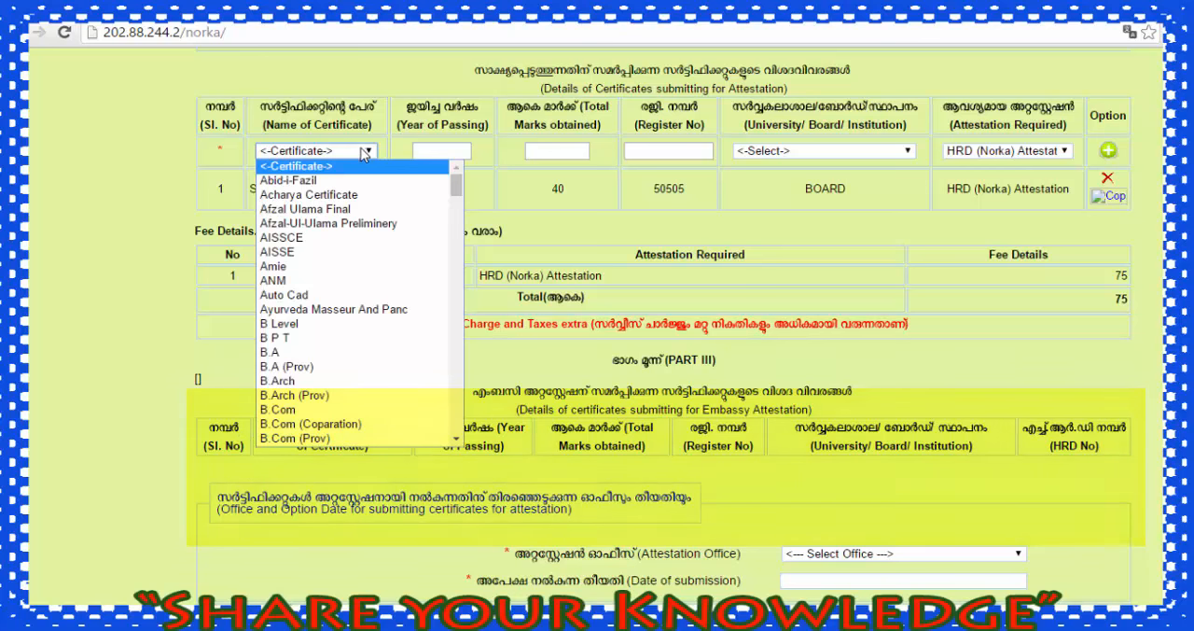
scroll(341, 373, "down", 4)
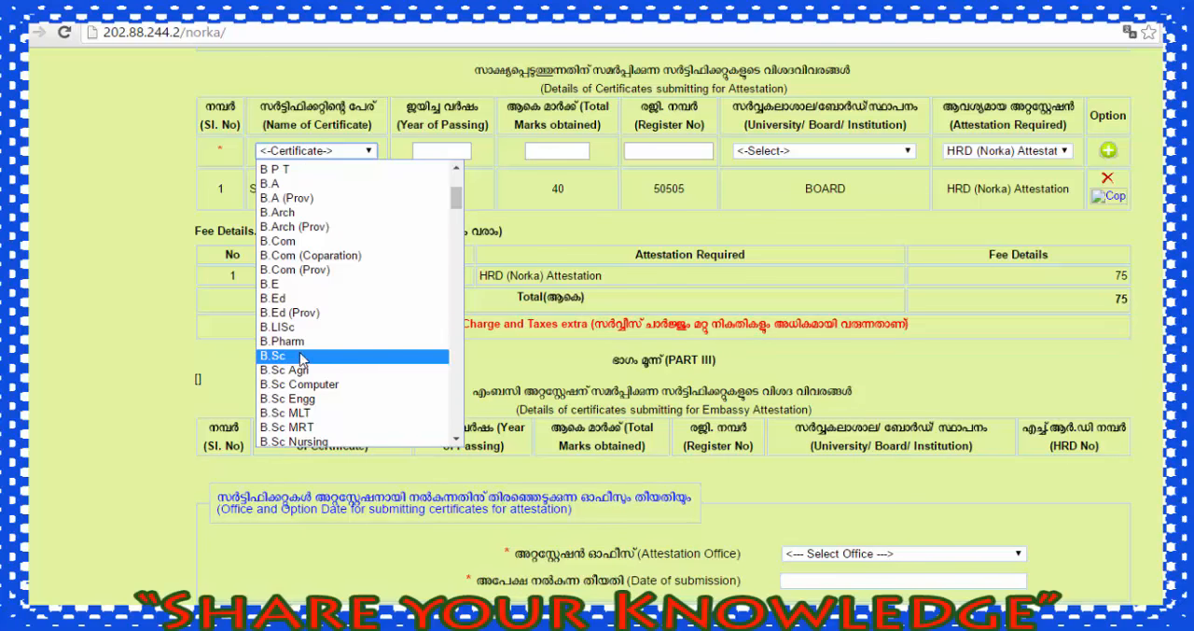
left_click(302, 358)
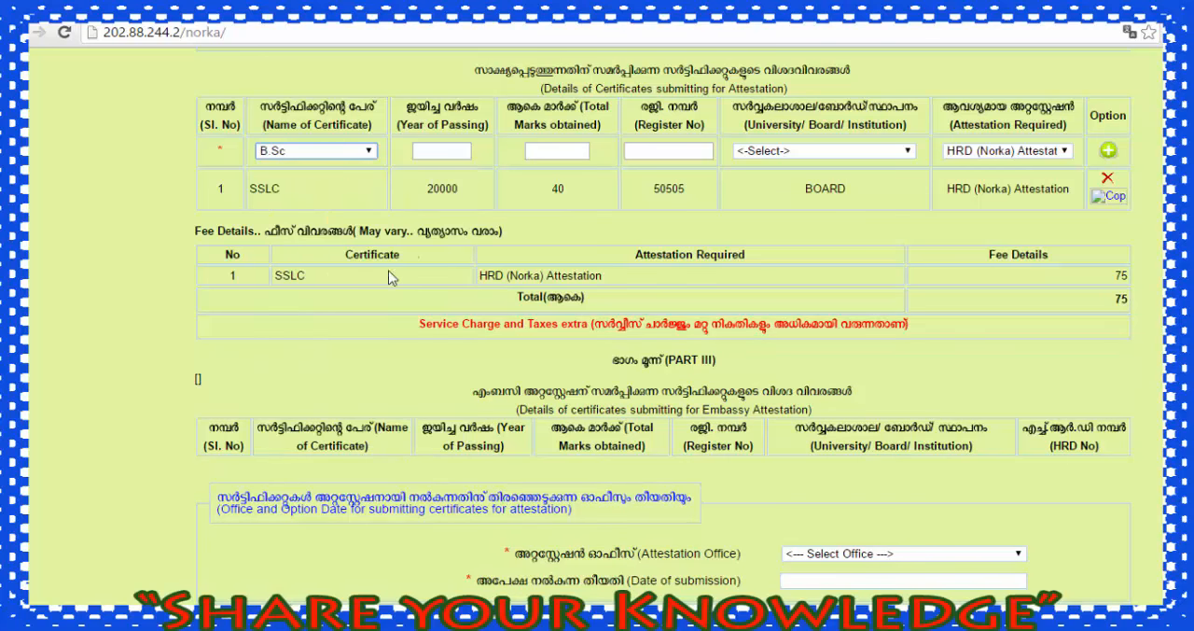
left_click(437, 151)
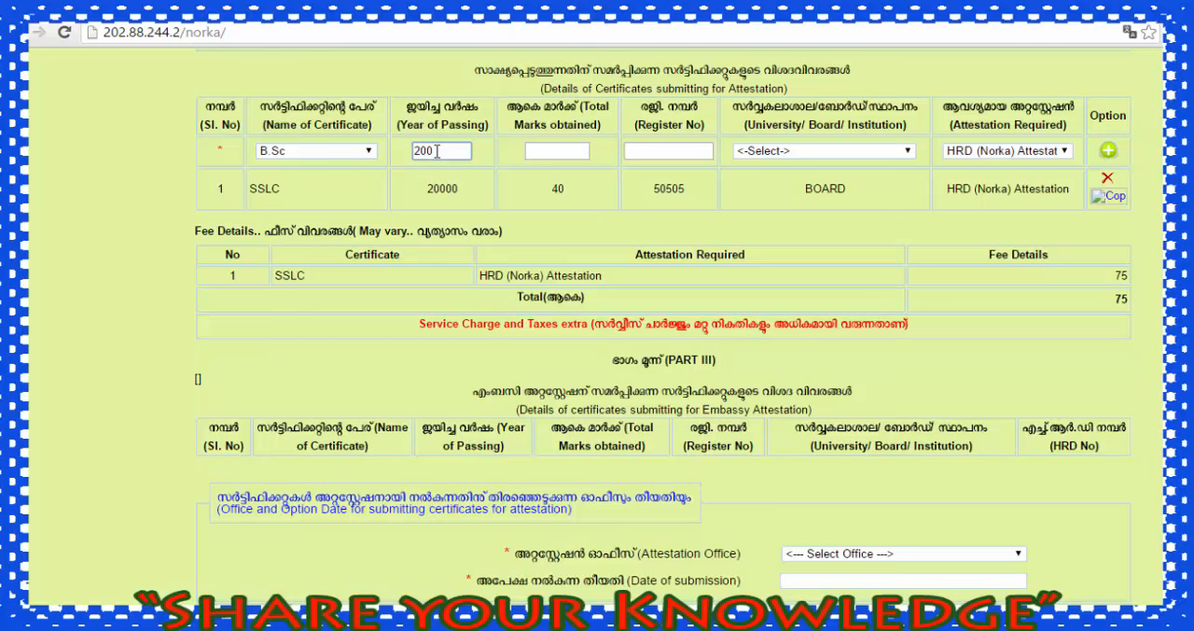
left_click(547, 152)
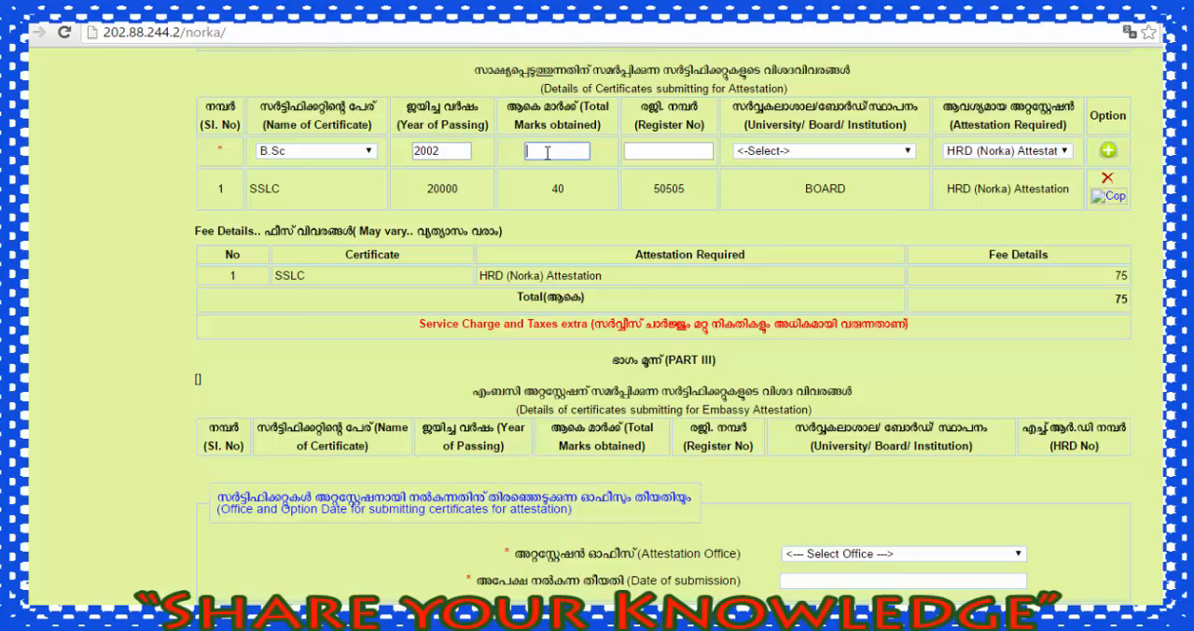
type("800")
Step: Enter the B.Sc register number, choose University of Kerala as the institution, and add the certificate to the list
left_click(642, 152)
type("50505")
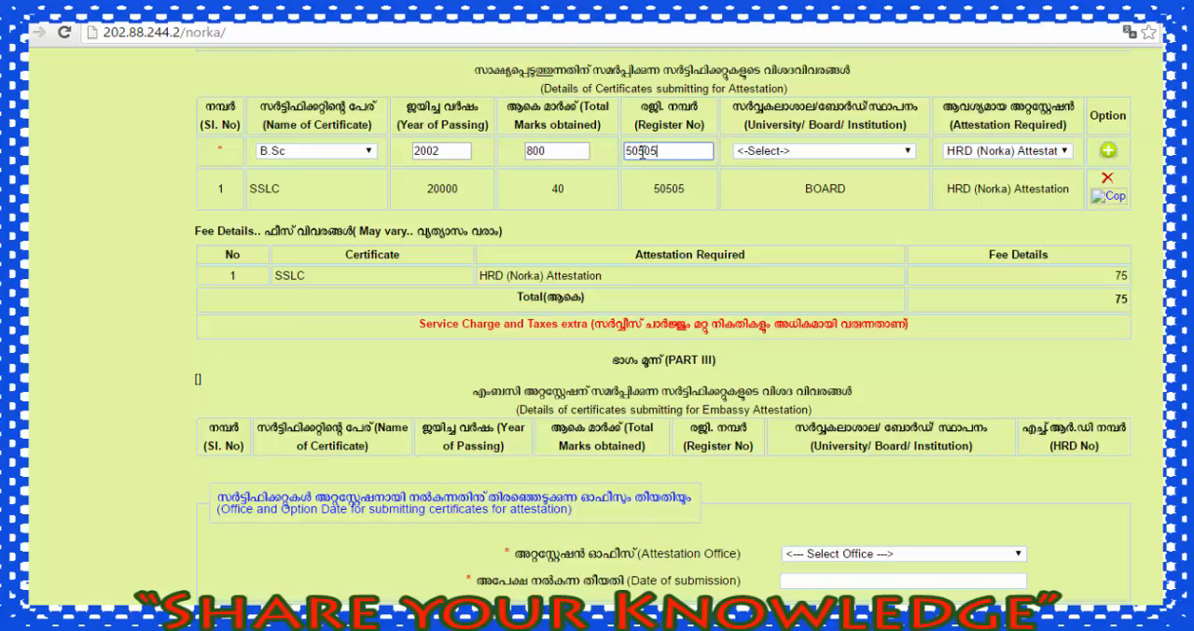
type("0")
left_click(784, 152)
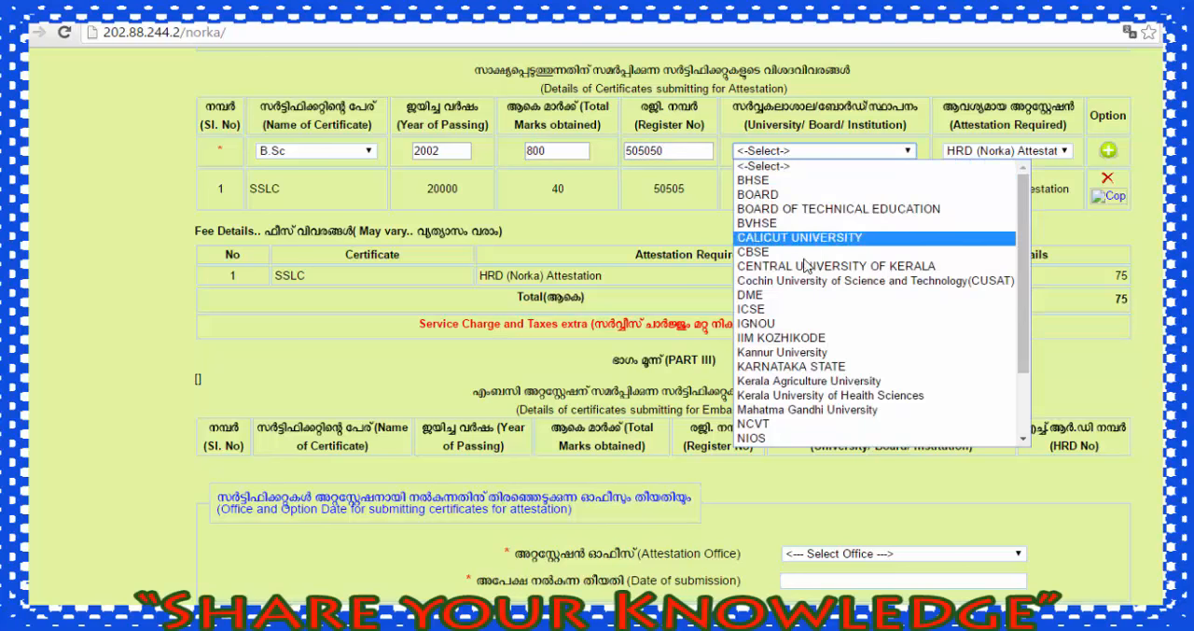
scroll(823, 321, "down", 2)
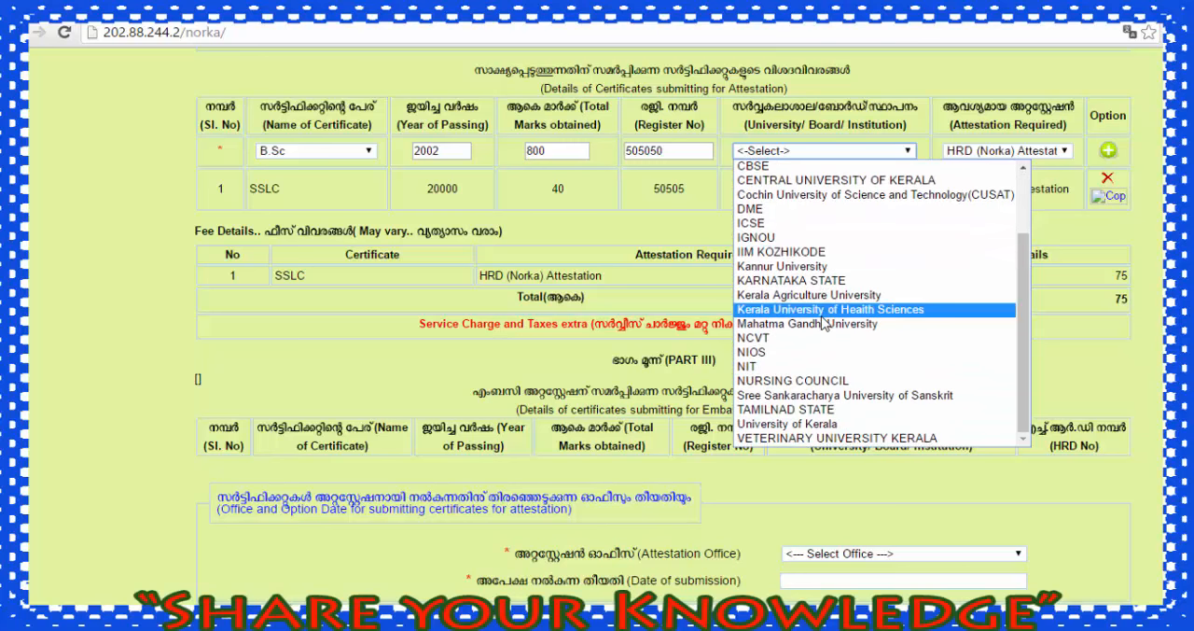
left_click(826, 423)
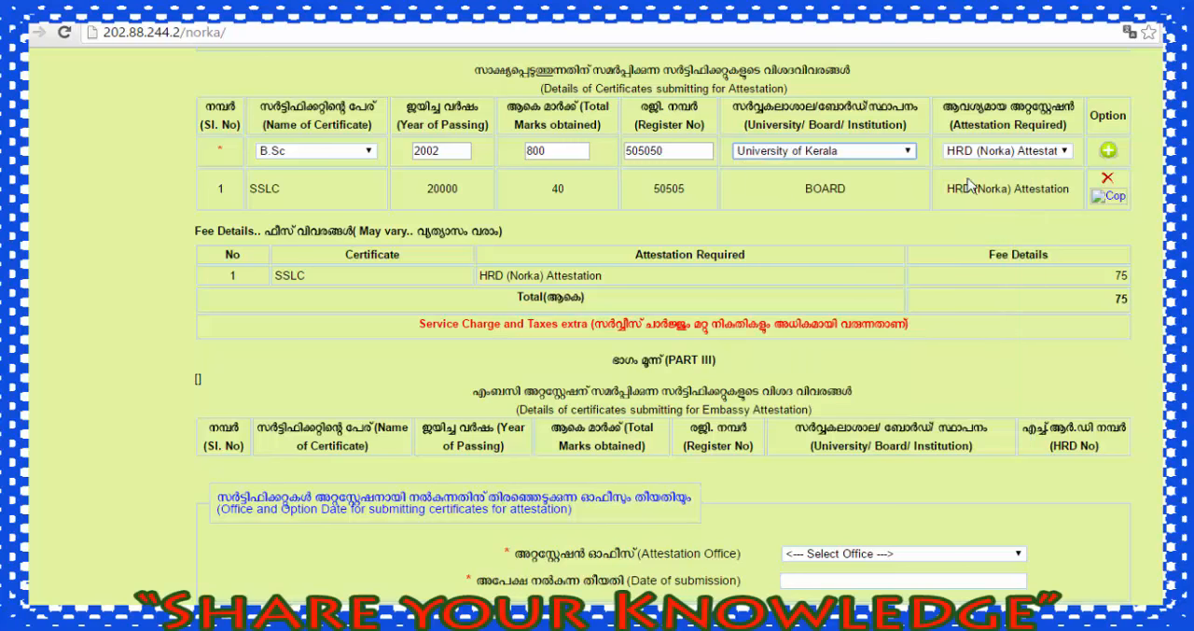
left_click(1108, 152)
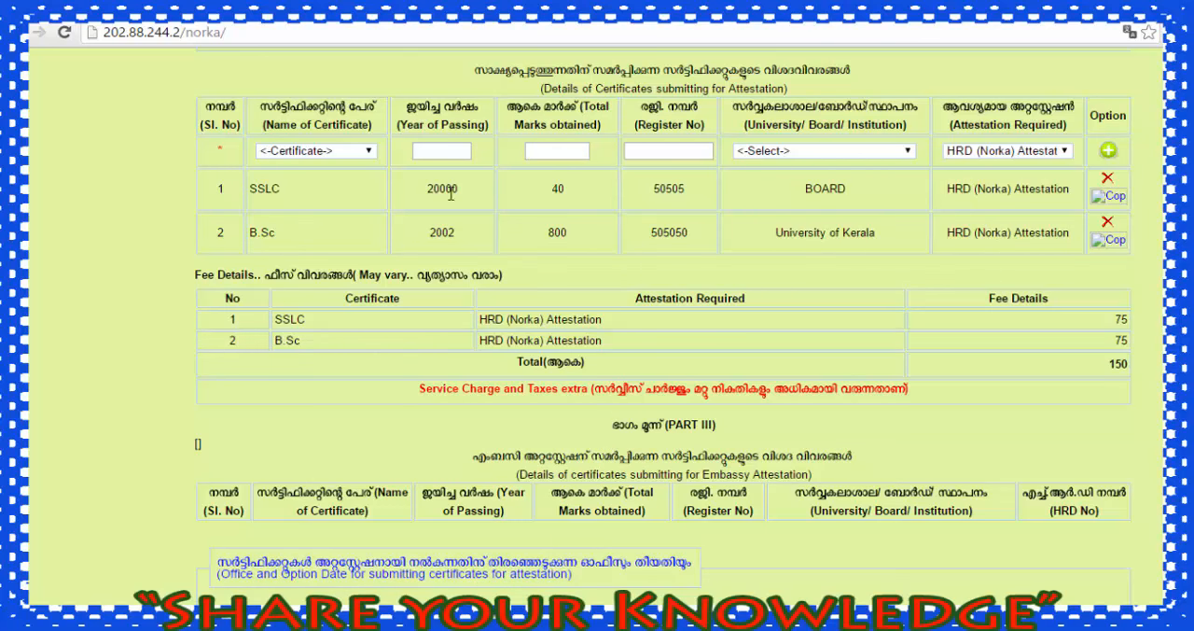
Step: Start a third certificate entry for SSLC with year of passing 2002, total marks 40 and its register number
left_click(354, 152)
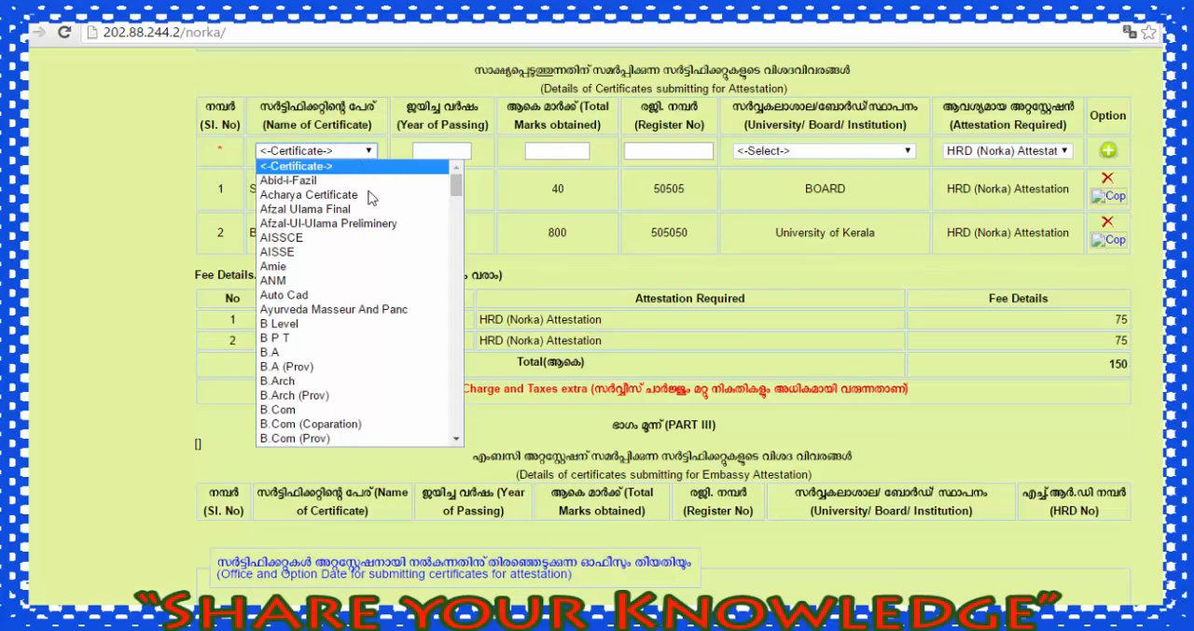
scroll(396, 271, "down", 20)
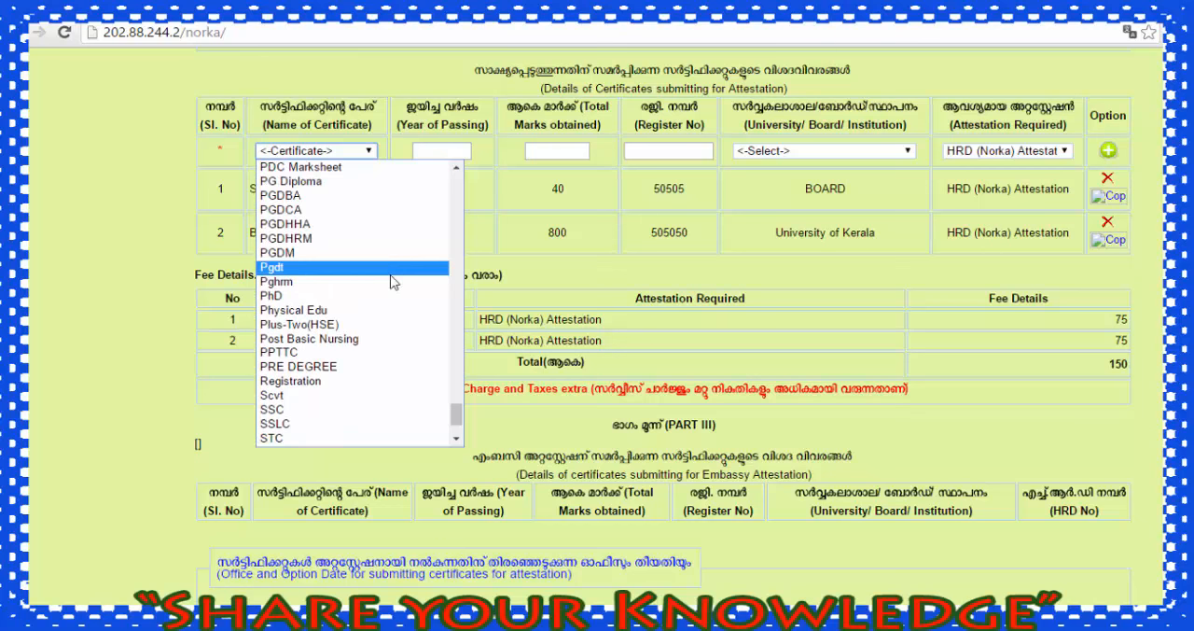
left_click(289, 424)
left_click(434, 153)
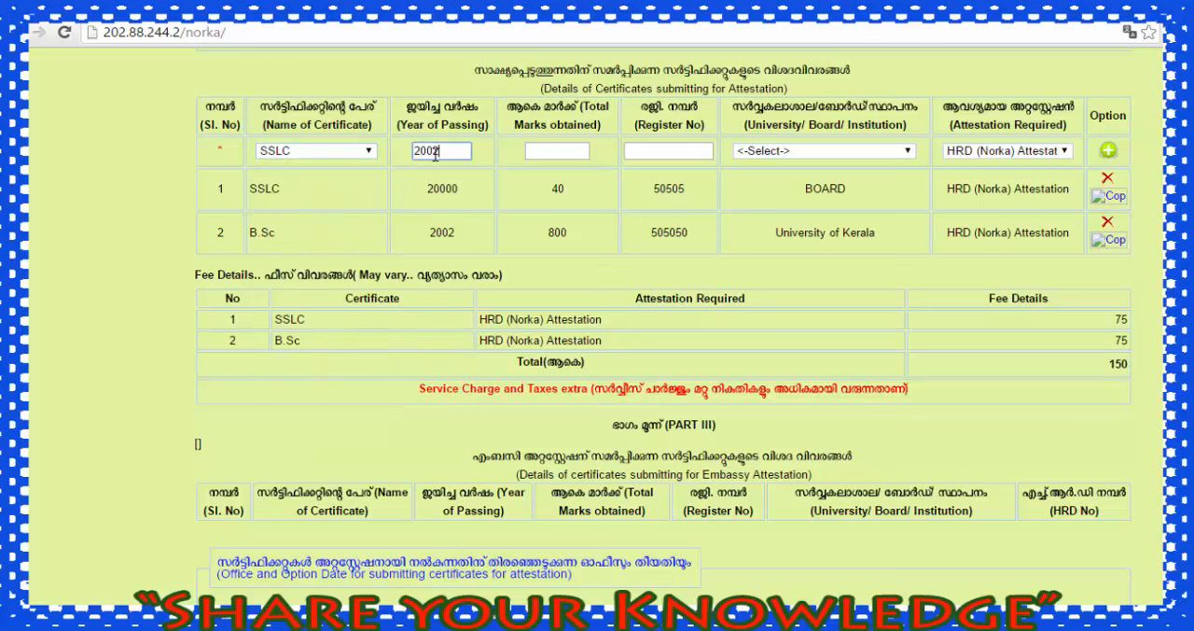
left_click(559, 154)
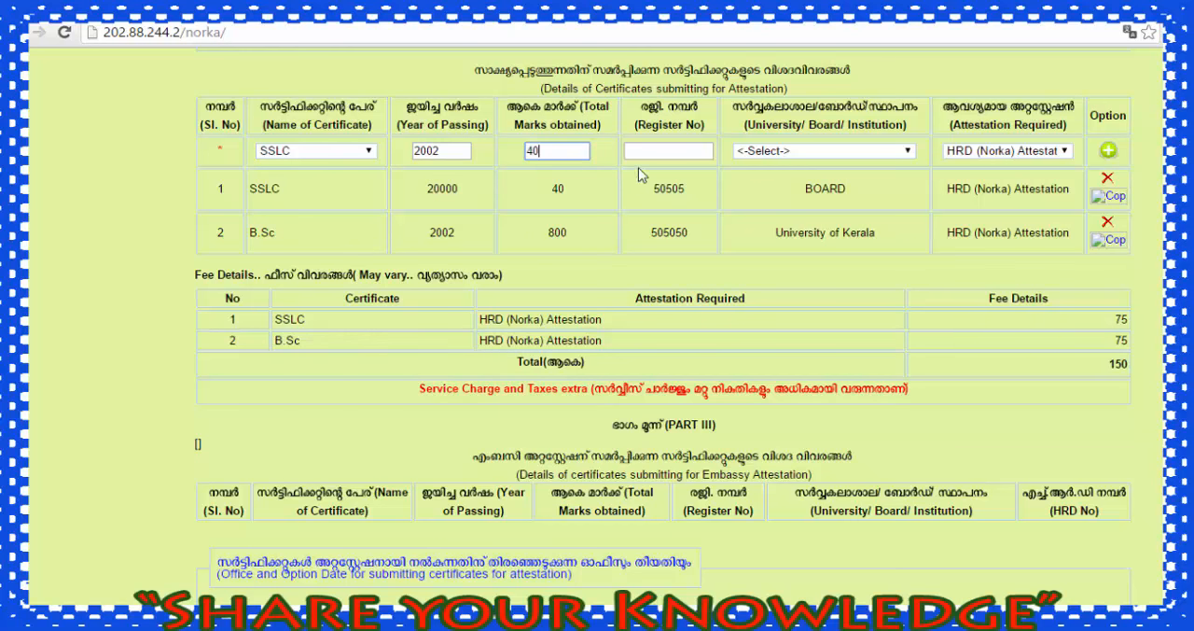
left_click(646, 154)
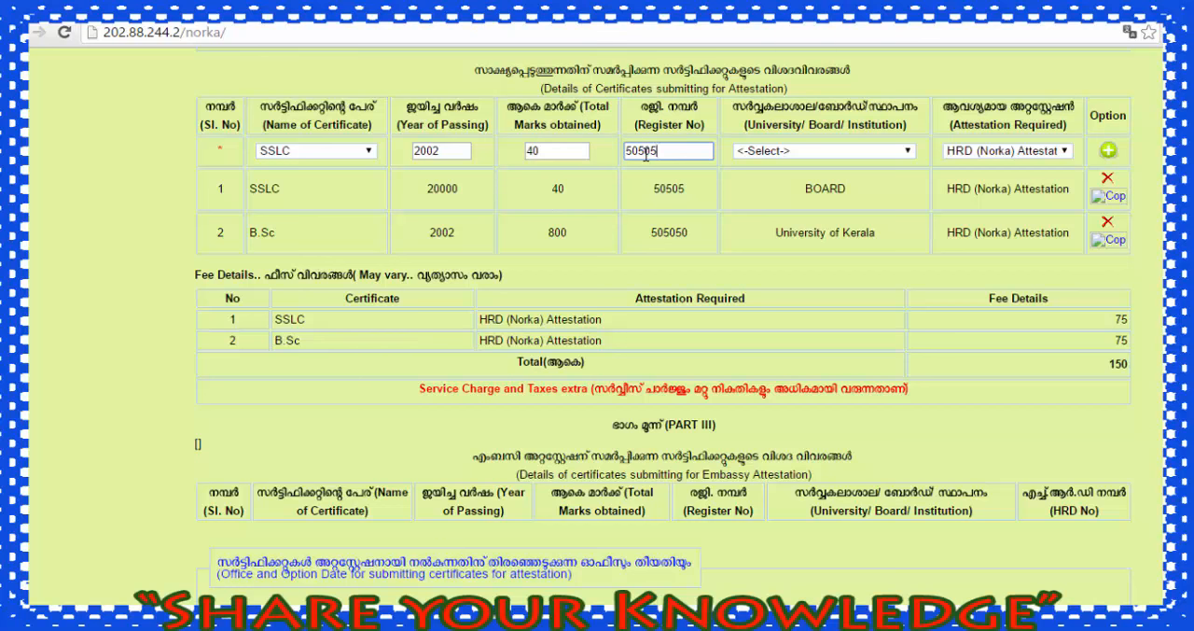
Step: Choose BOARD as the SSLC entry's institution and UAE Embassy as its required attestation, and add the certificate to the list
left_click(782, 155)
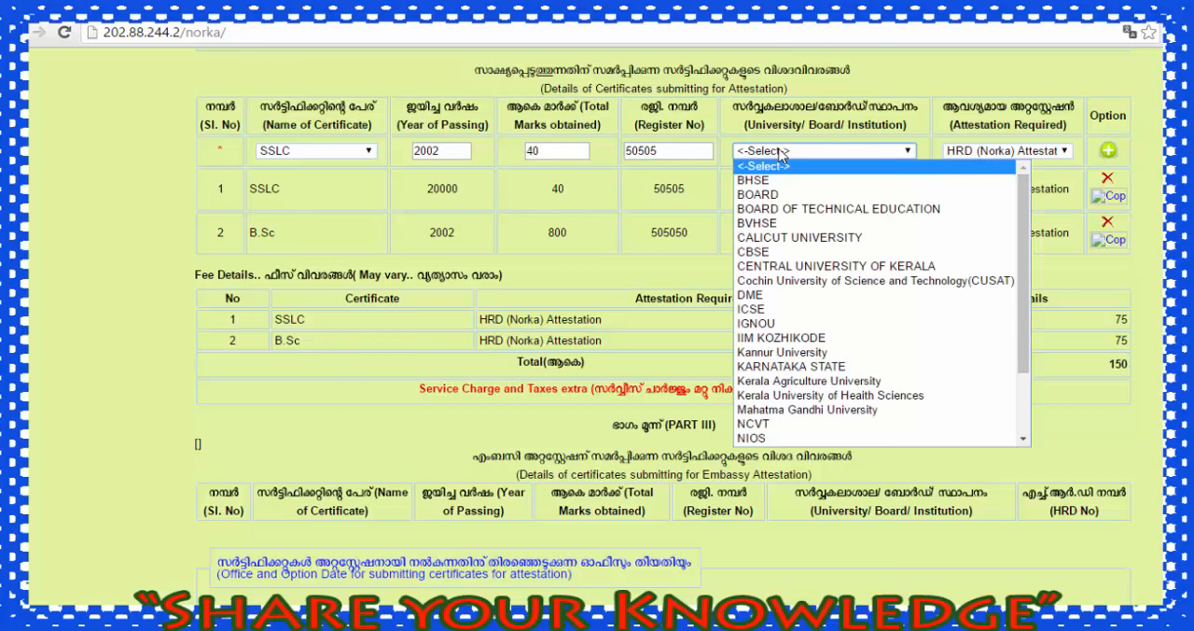
left_click(759, 195)
left_click(1000, 152)
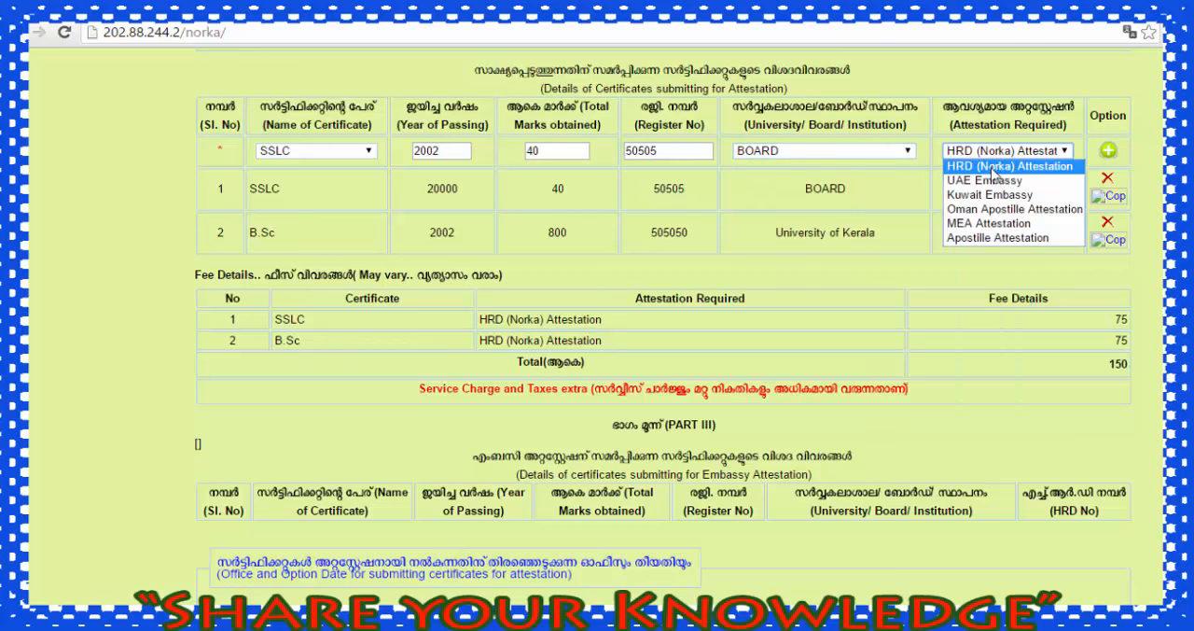
left_click(987, 182)
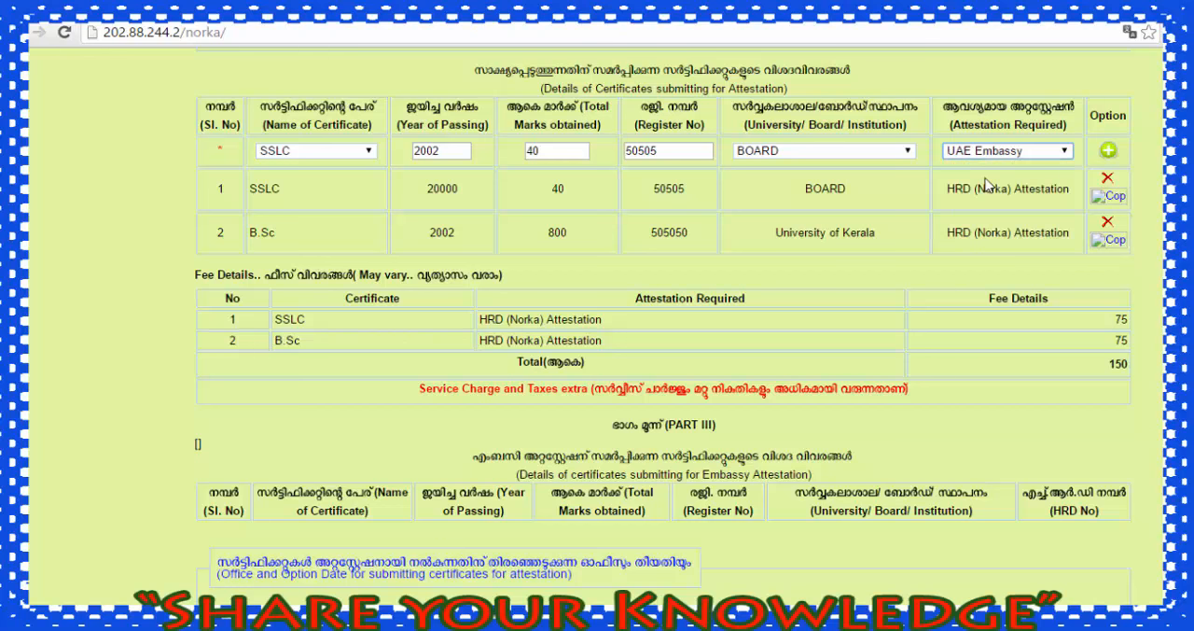
left_click(1107, 156)
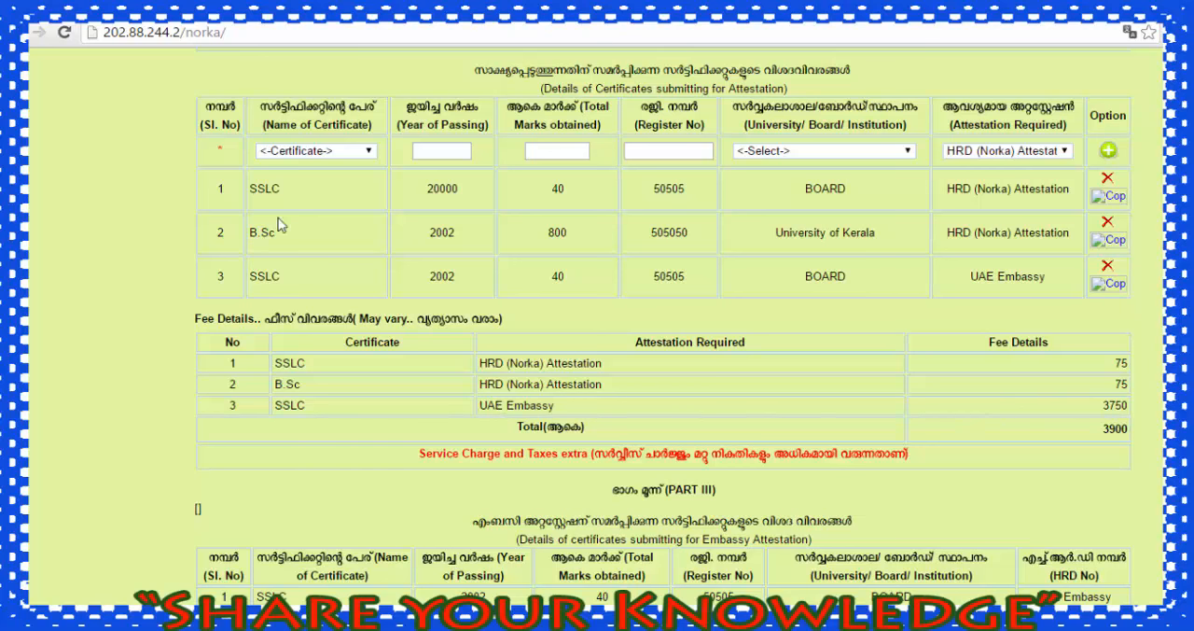
Step: Start a fourth certificate entry for B.Sc with year of passing 2002, total marks 800 and its register number
left_click(338, 151)
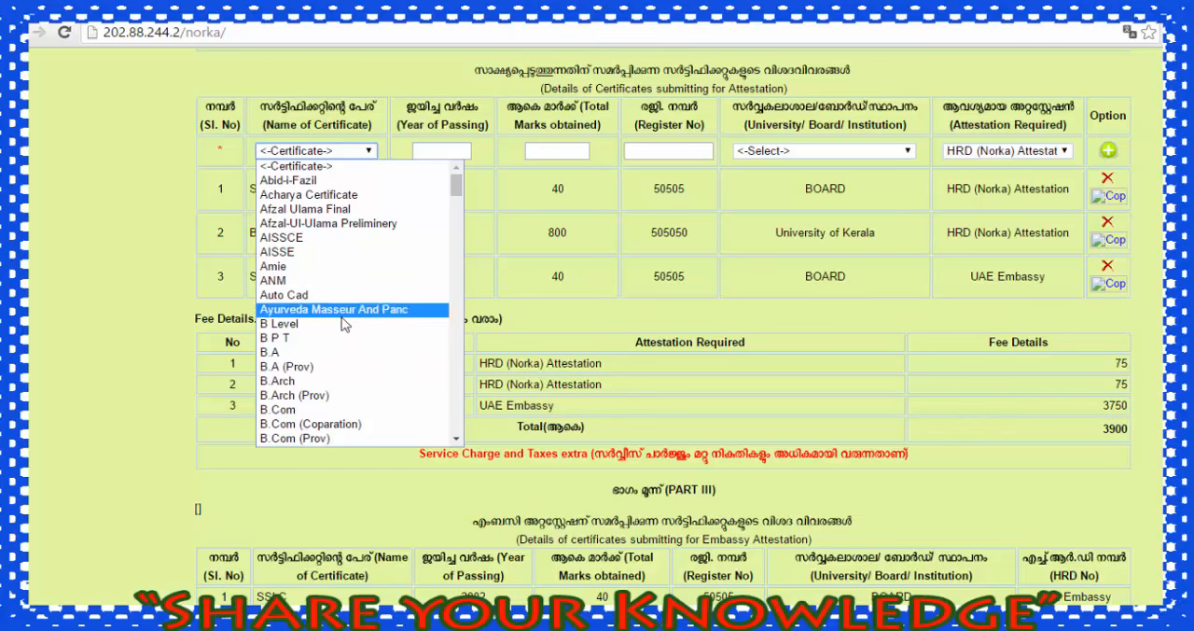
scroll(328, 386, "down", 4)
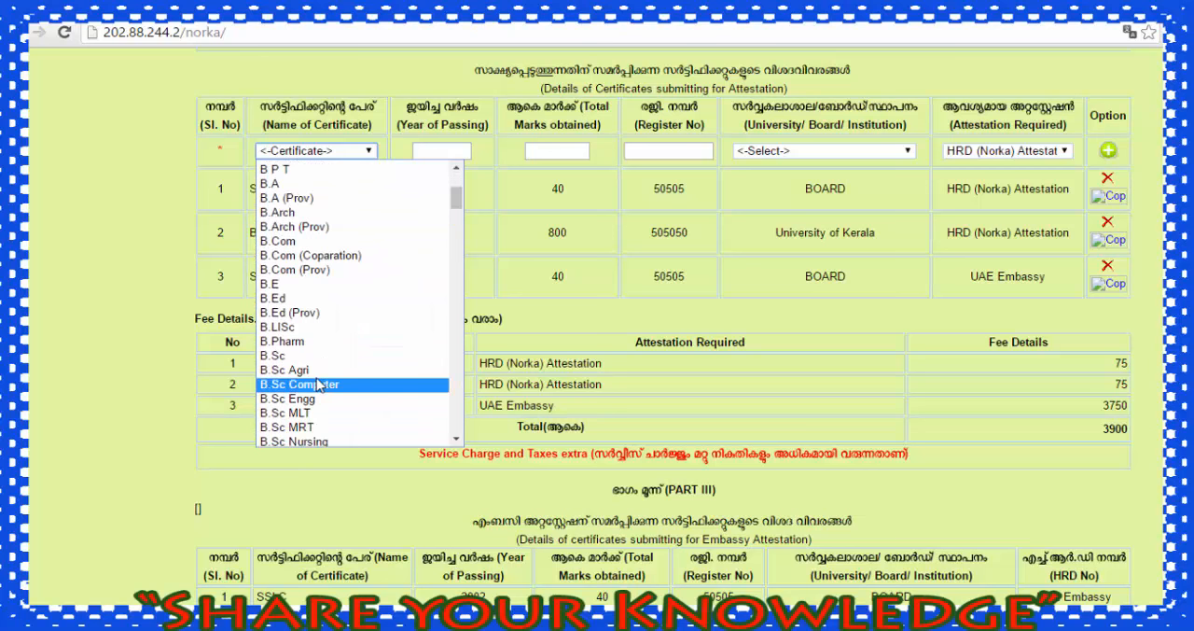
left_click(315, 355)
left_click(439, 154)
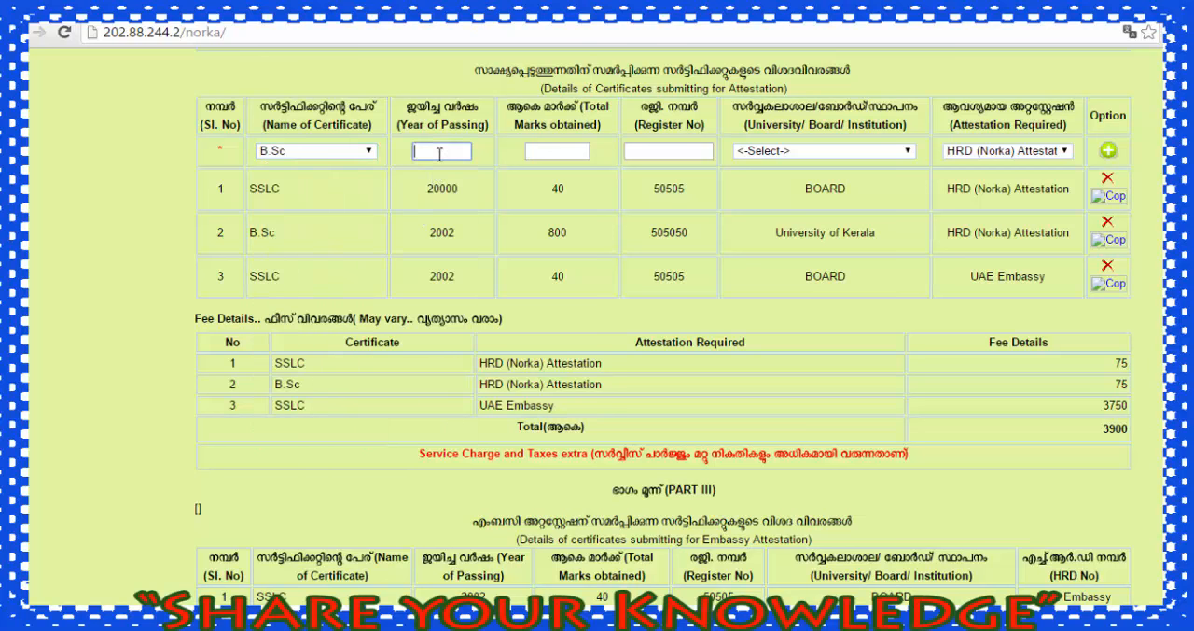
left_click(545, 156)
left_click(658, 151)
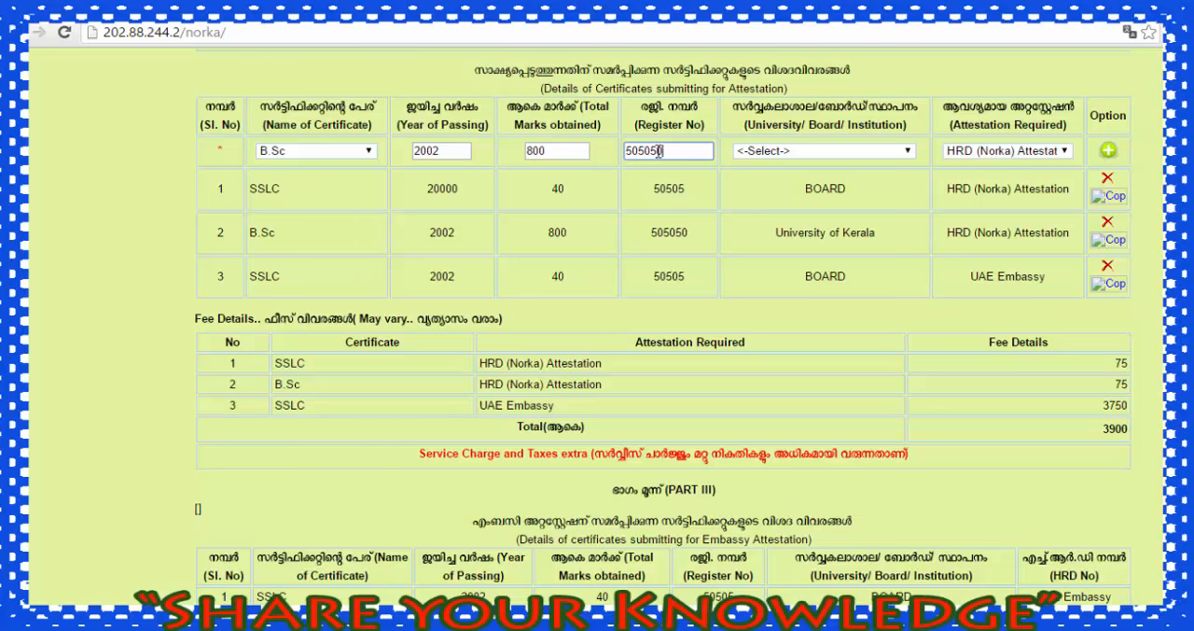
Step: Choose Mahatma Gandhi University and UAE Embassy attestation for the B.Sc entry, and add it to the list
left_click(752, 154)
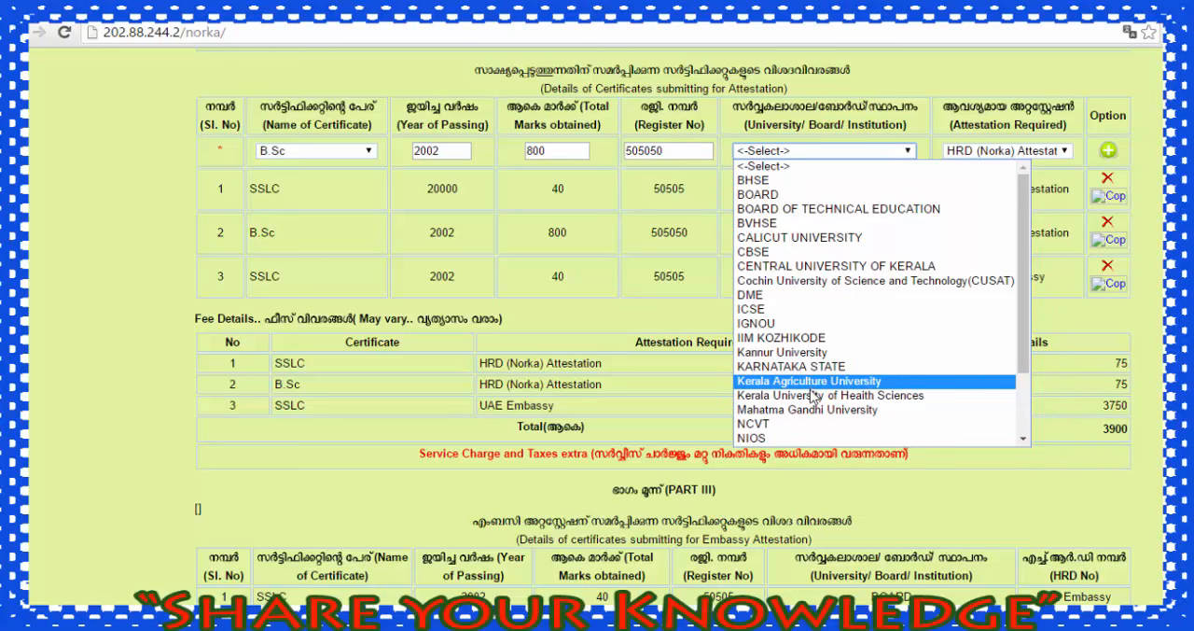
scroll(810, 412, "down", 2)
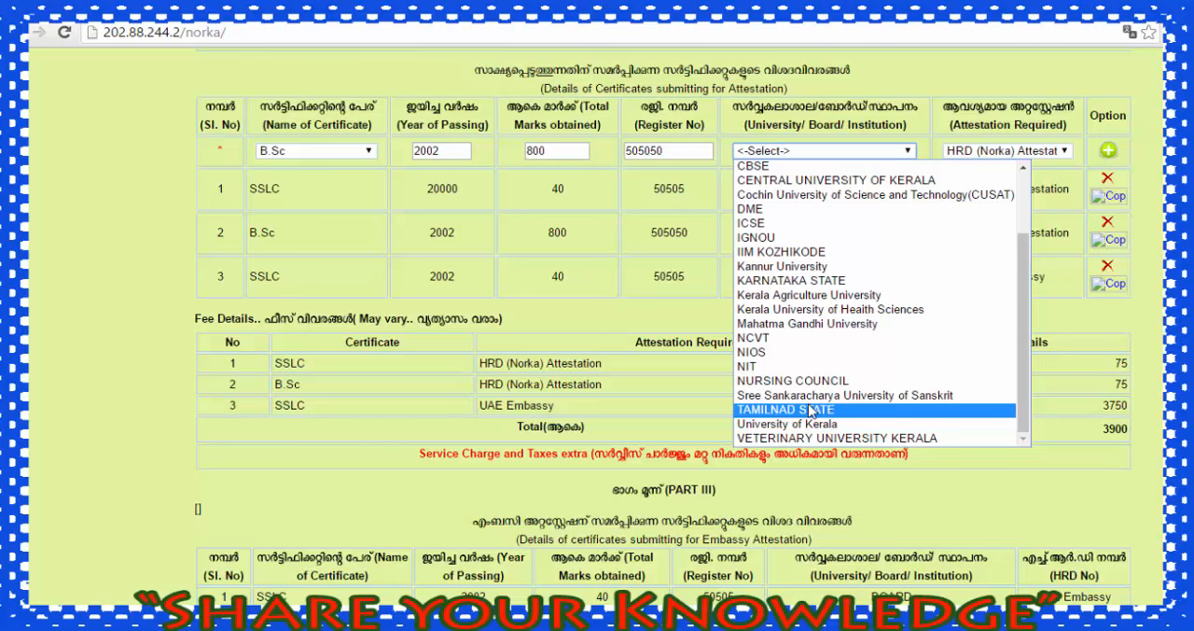
left_click(800, 325)
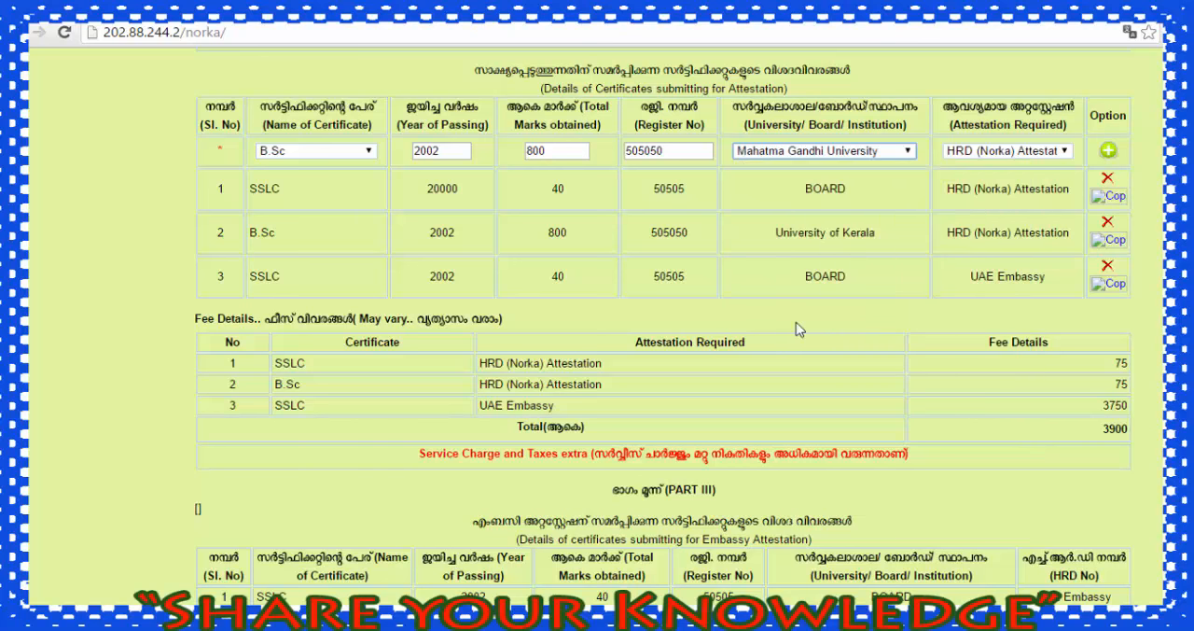
left_click(985, 154)
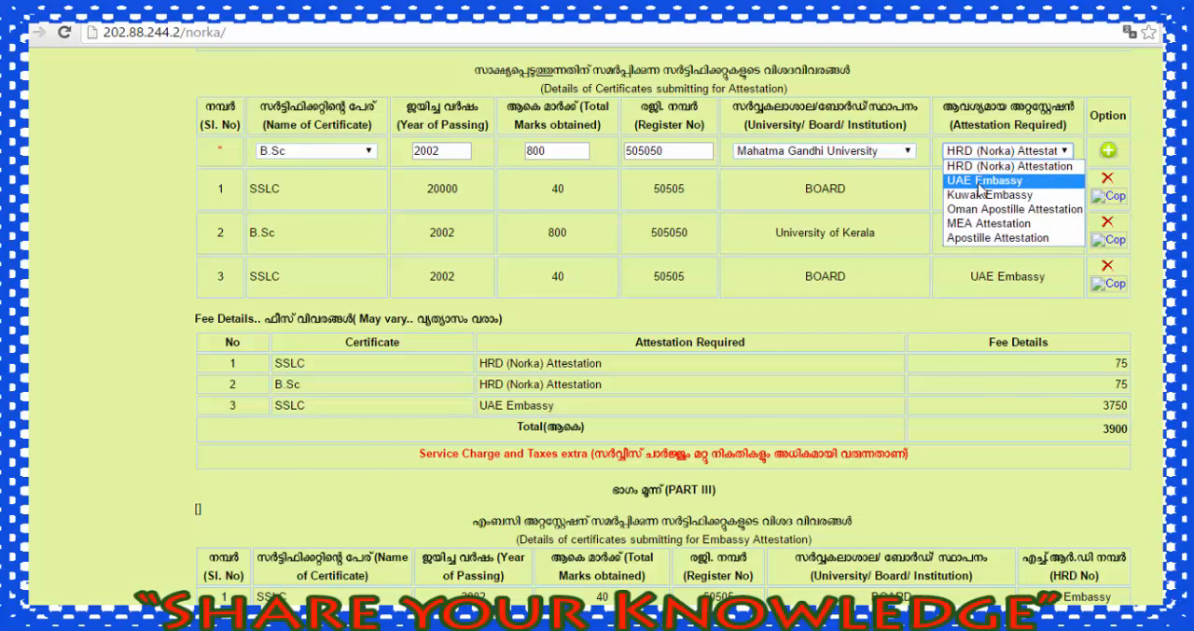
left_click(986, 183)
left_click(1108, 151)
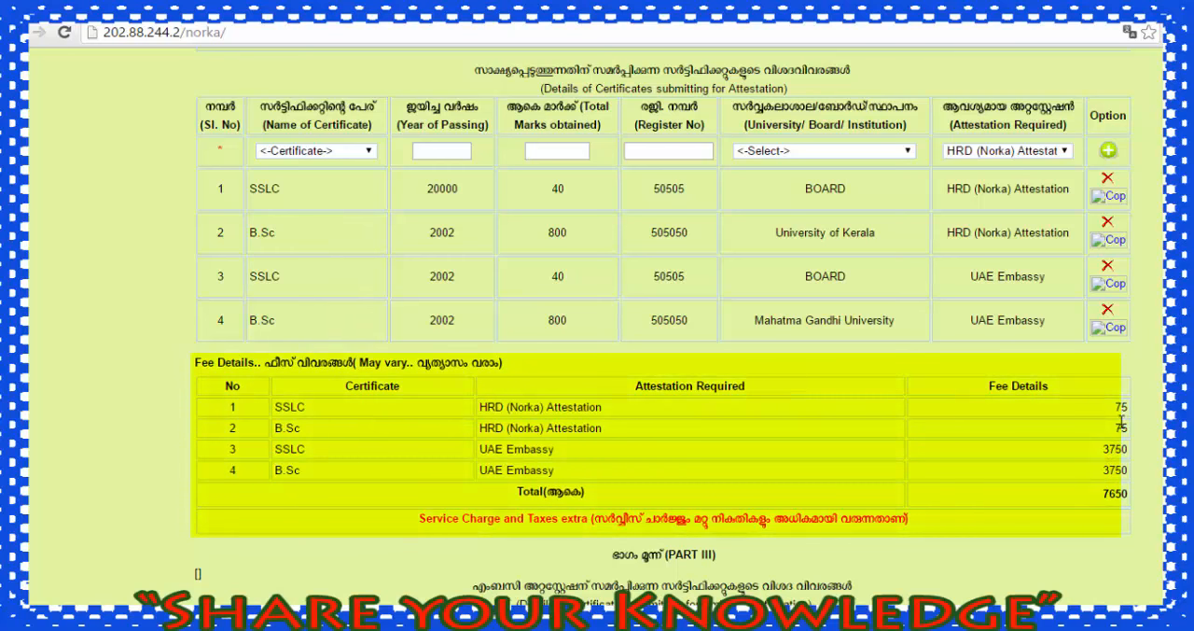
Step: Select Kollam as the attestation office and open the calendar for the date of submission
scroll(1079, 497, "down", 1)
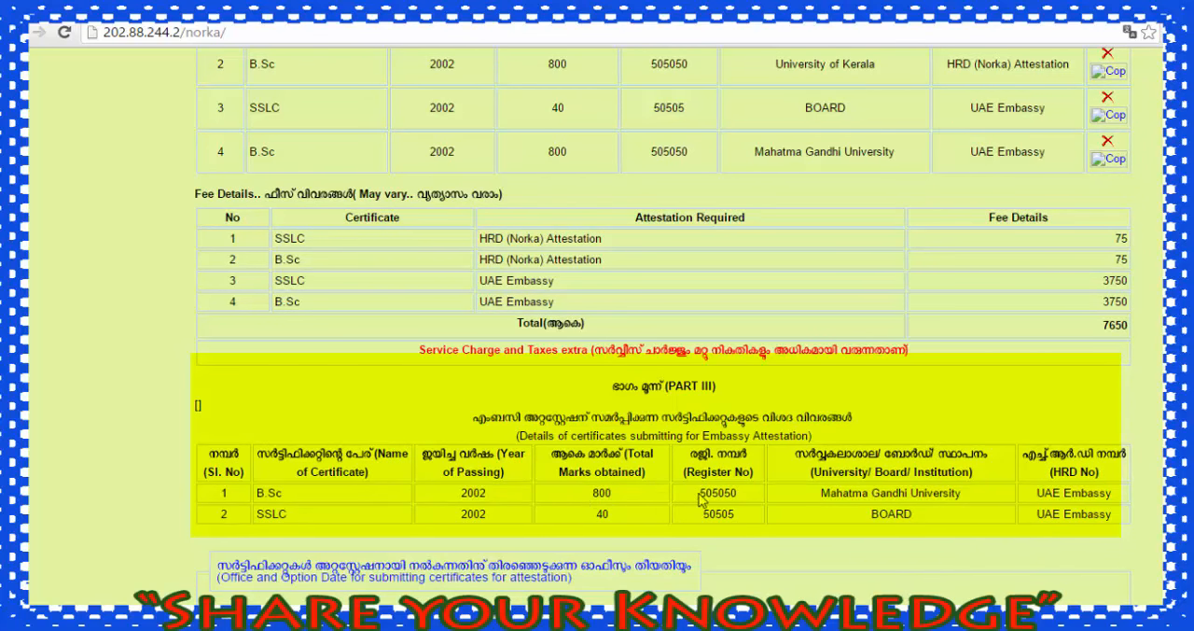
scroll(1026, 518, "down", 3)
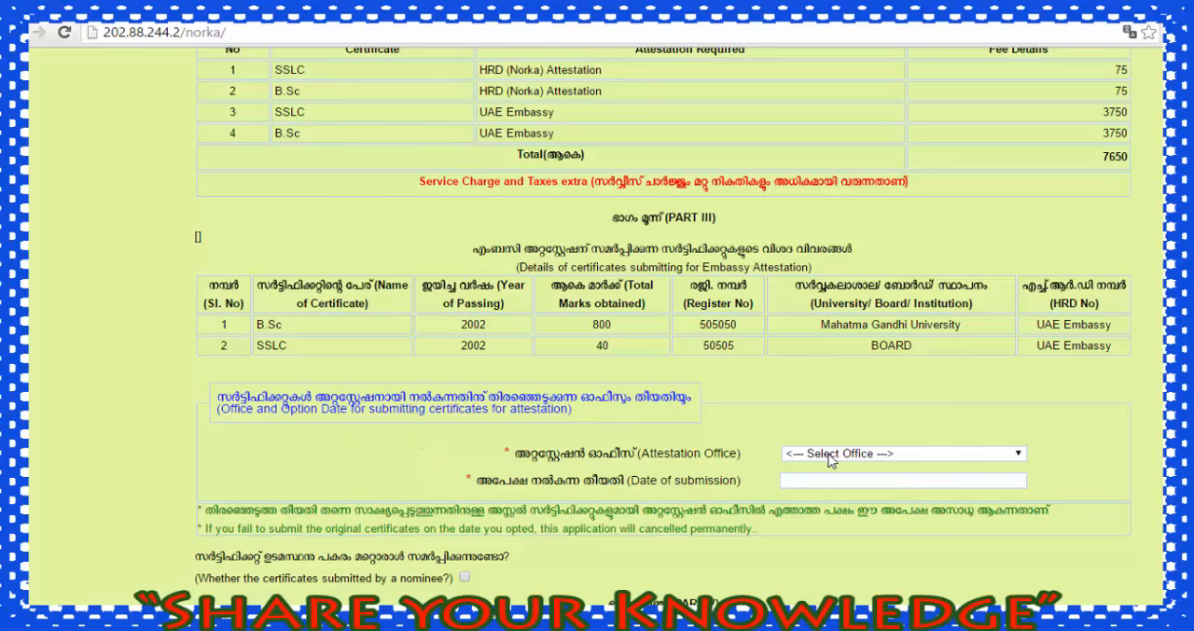
left_click(828, 460)
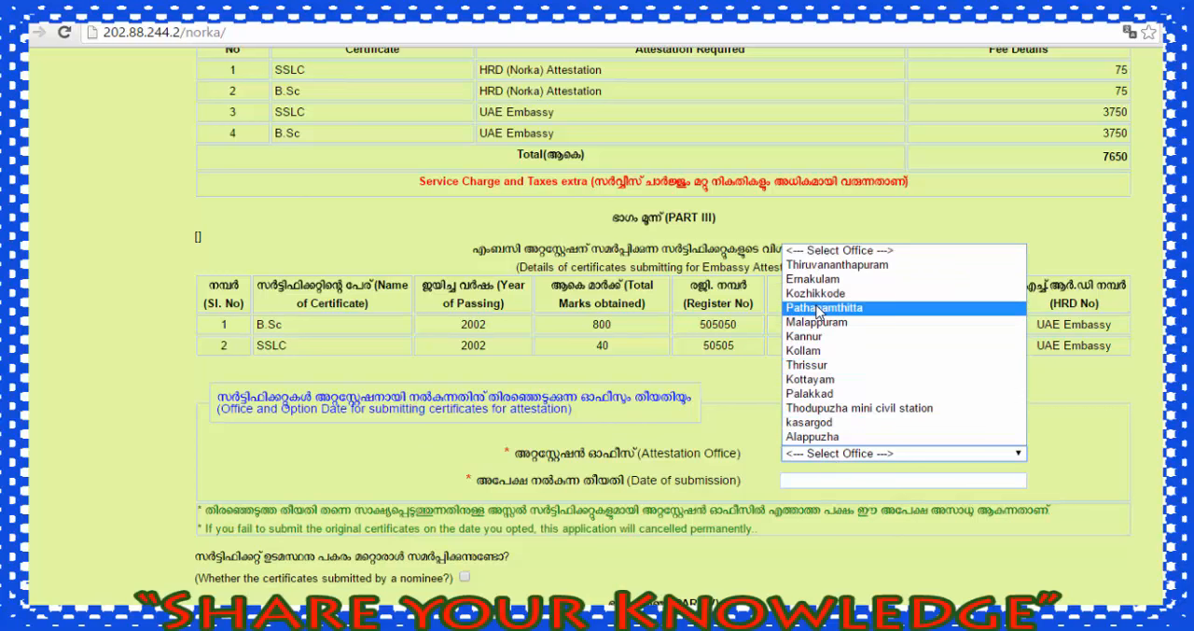
left_click(804, 351)
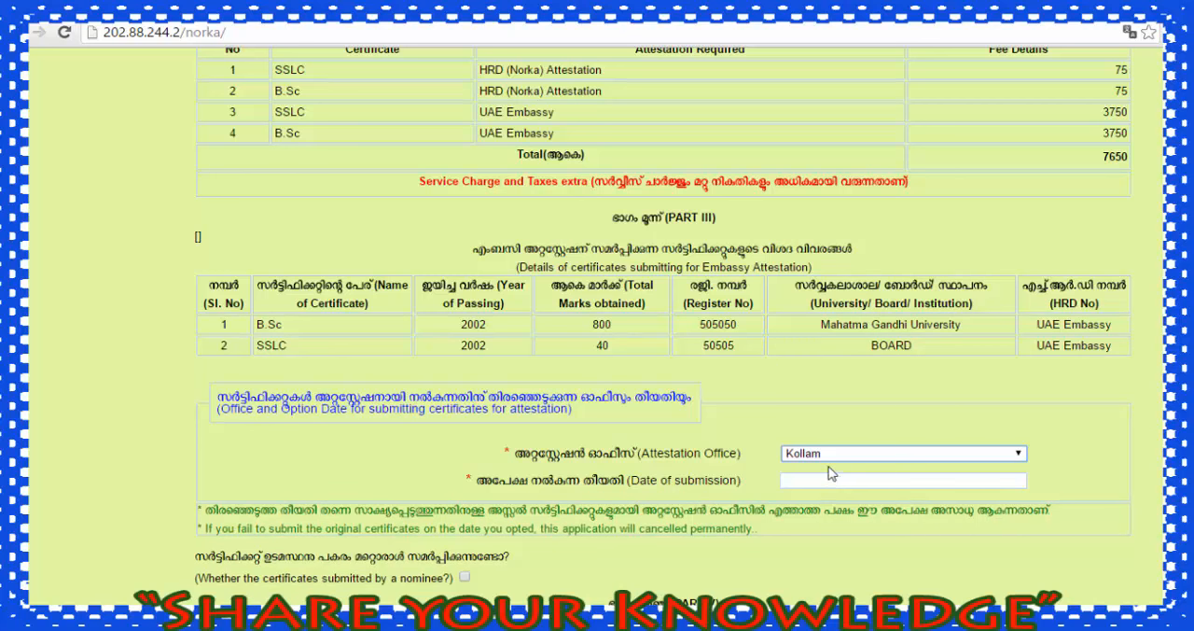
left_click(821, 482)
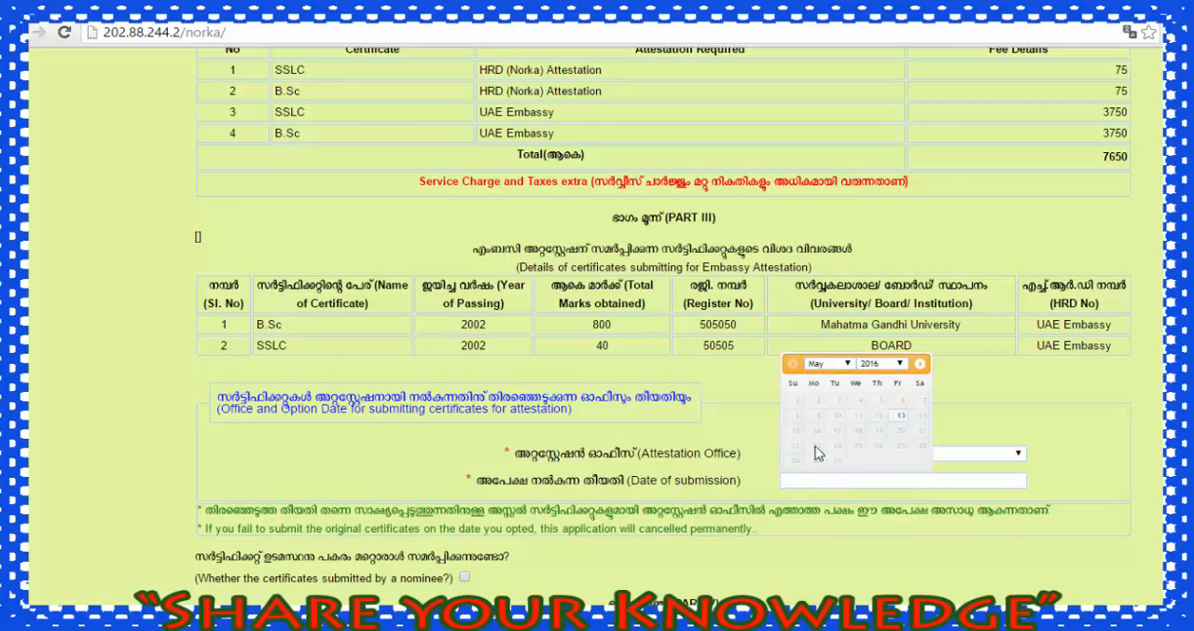